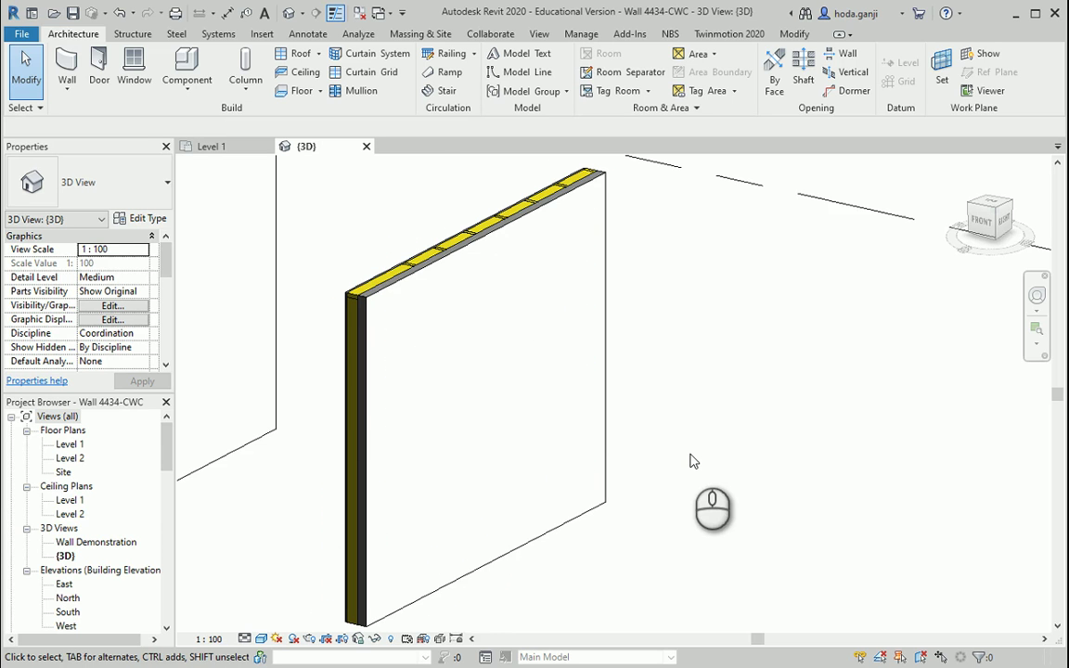
Step: Place an M_Single-Flush 0915 x 2134mm door in the exterior wall face in the 3D view
{"action": "left_click", "coordinate": [99, 82]}
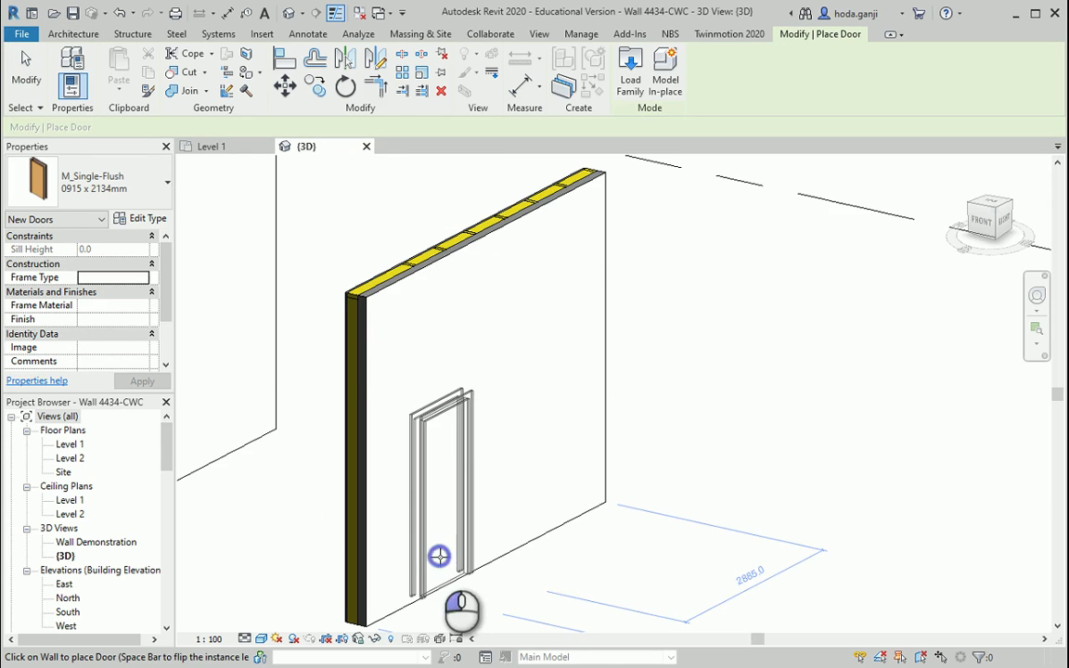
{"action": "left_click", "coordinate": [439, 556]}
{"action": "key", "text": "Escape"}
{"action": "key", "text": "Escape"}
Step: Join the Wall 4435-Ex exterior wall geometry to the Wall 4435-IN interior wall so both share the door cut
{"action": "middle_click_drag", "start_coordinate": [490, 509], "coordinate": [483, 549], "text": "shift"}
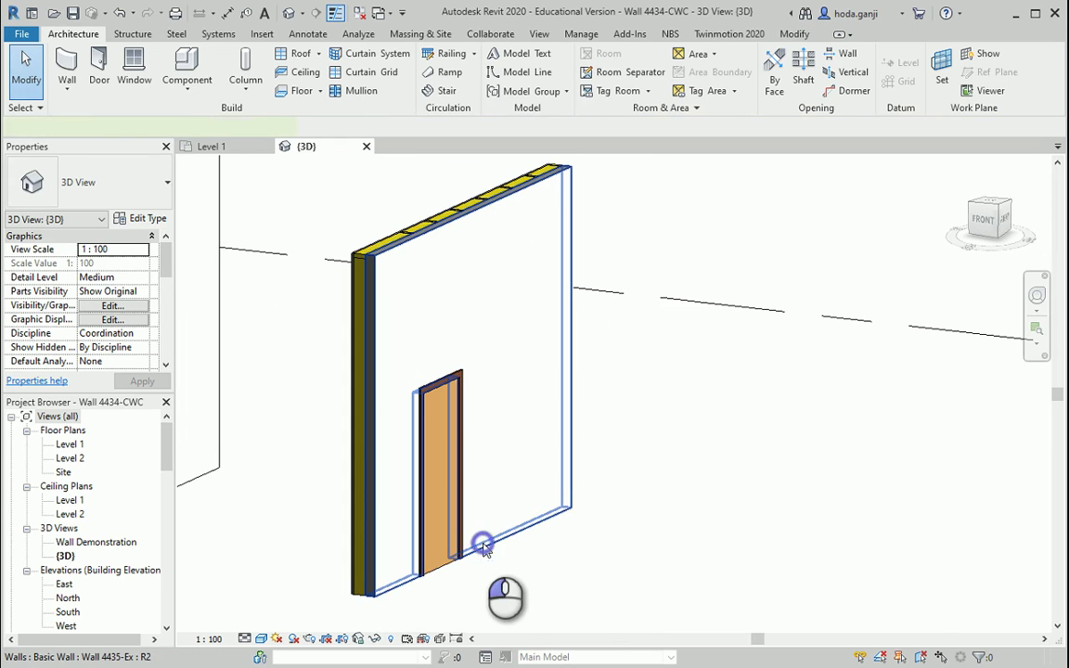
{"action": "left_click", "coordinate": [482, 547]}
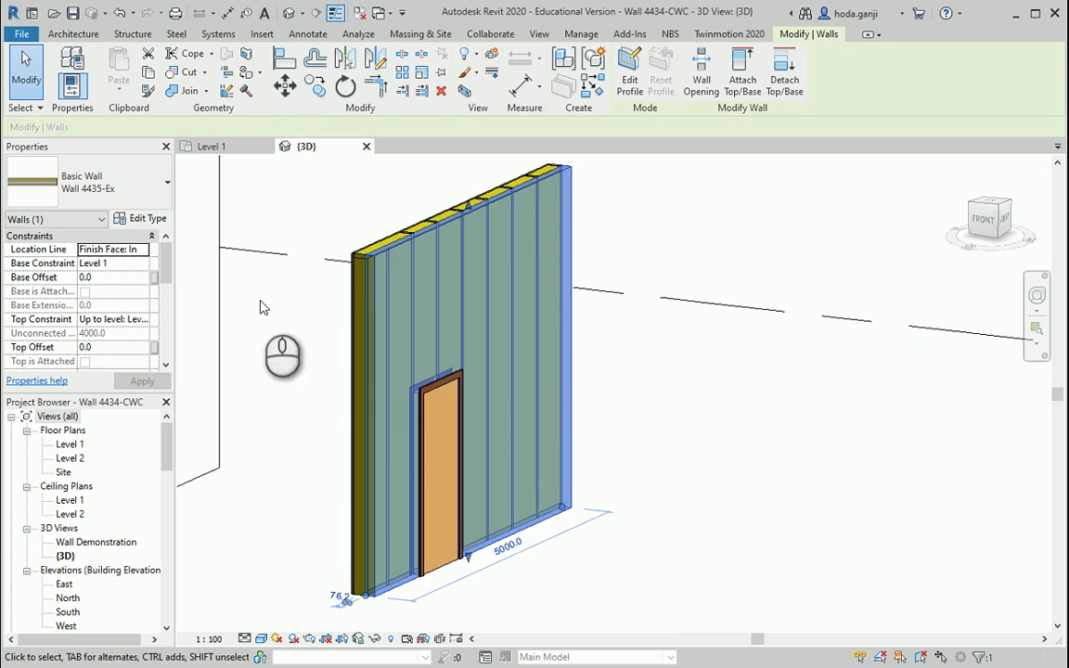
{"action": "middle_click_drag", "start_coordinate": [260, 308], "coordinate": [246, 144], "text": "shift"}
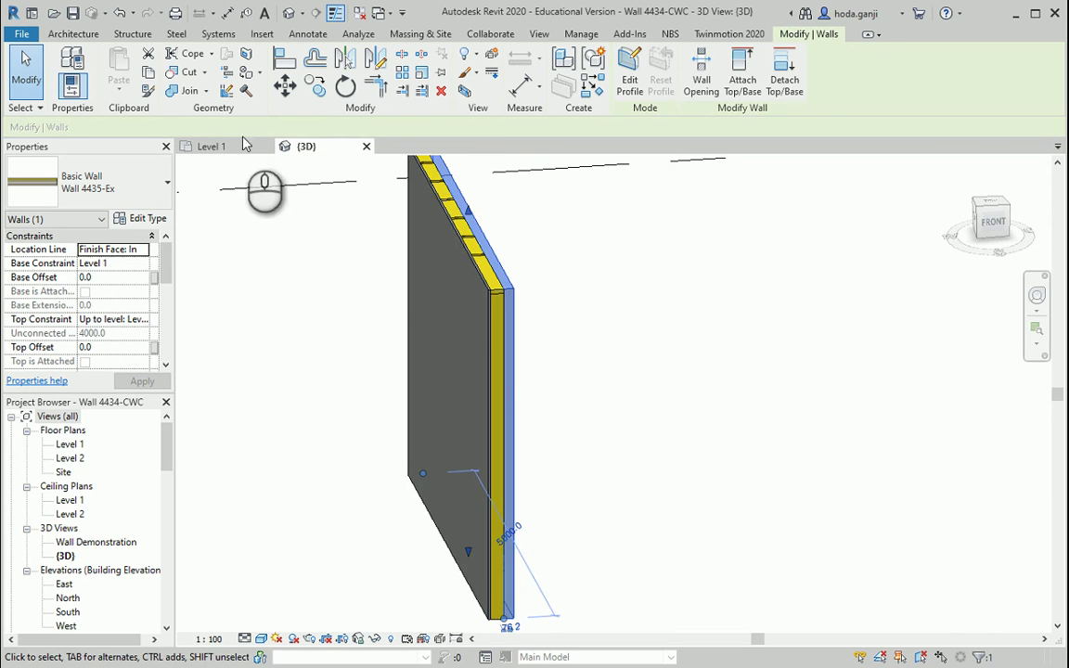
{"action": "left_click", "coordinate": [184, 93]}
{"action": "left_click", "coordinate": [478, 286]}
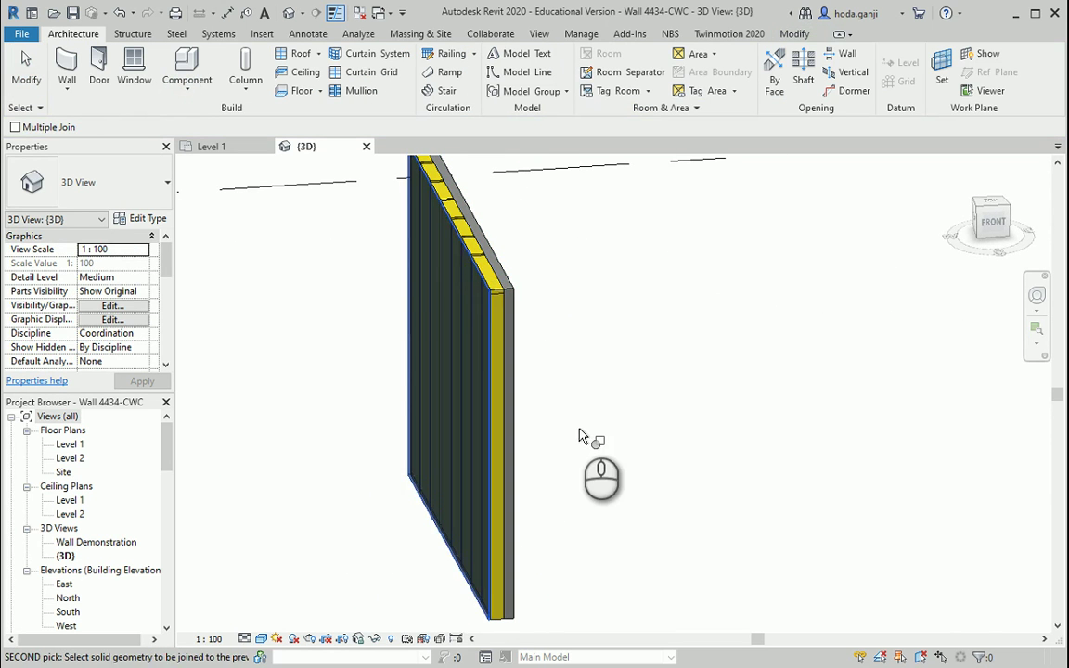
{"action": "left_click", "coordinate": [501, 280]}
{"action": "key", "text": "Escape"}
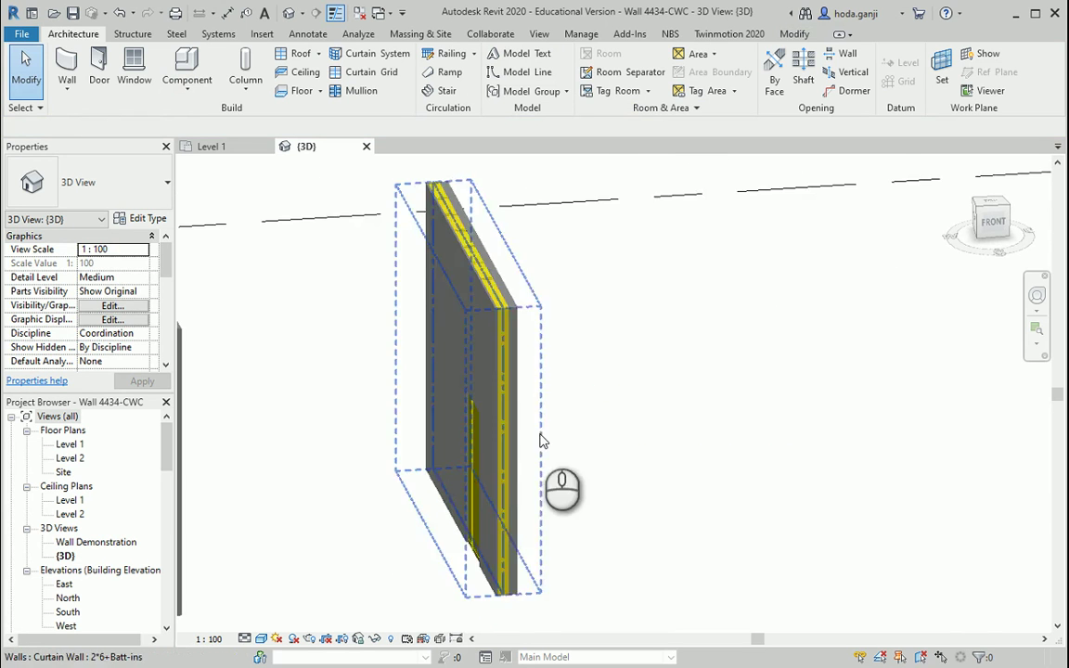
Step: Examine the doorway from the interior and exterior sides, including the 2*6 stud curtain wall between the wall layers
{"action": "middle_click_drag", "start_coordinate": [542, 441], "coordinate": [620, 459], "text": "shift"}
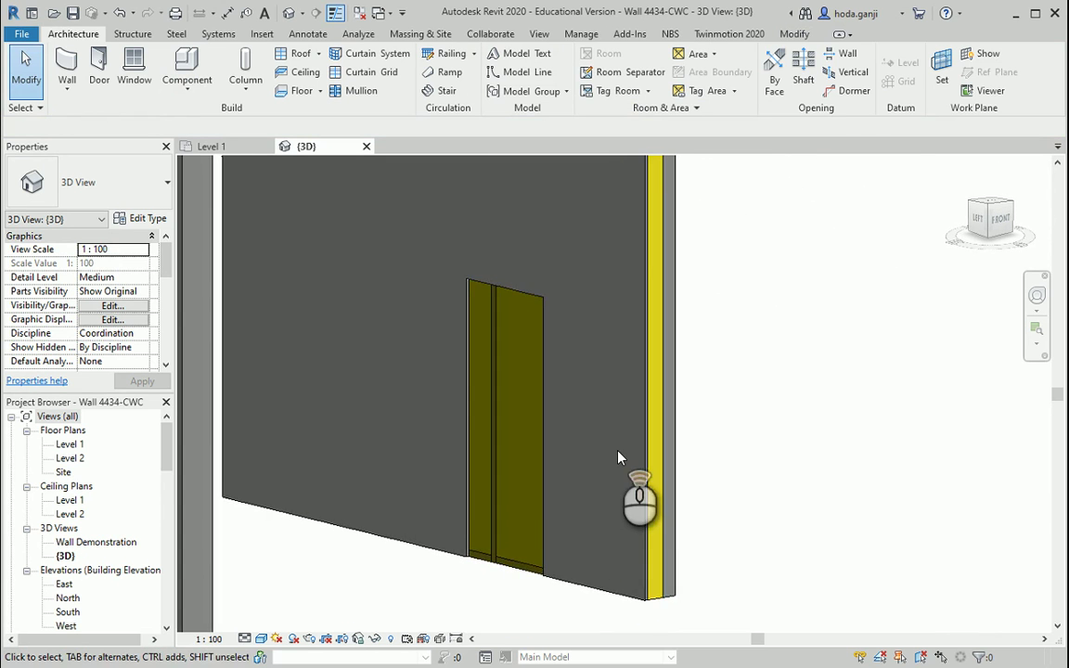
{"action": "scroll", "coordinate": [620, 458], "scroll_direction": "up", "scroll_amount": 2}
{"action": "left_click", "coordinate": [437, 322]}
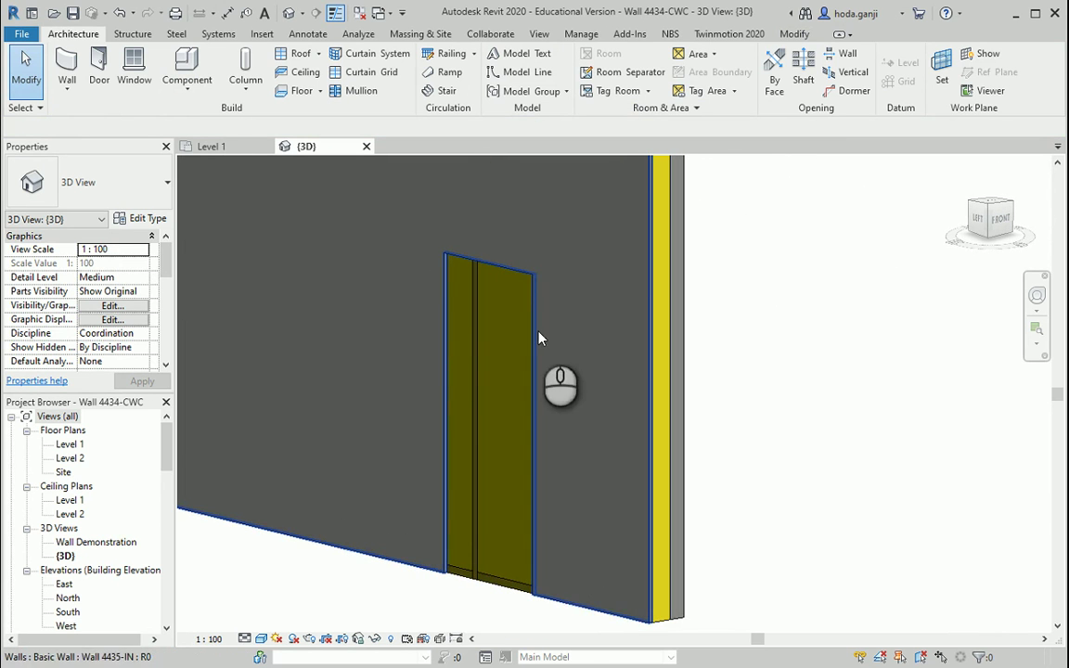
{"action": "key", "text": "Escape"}
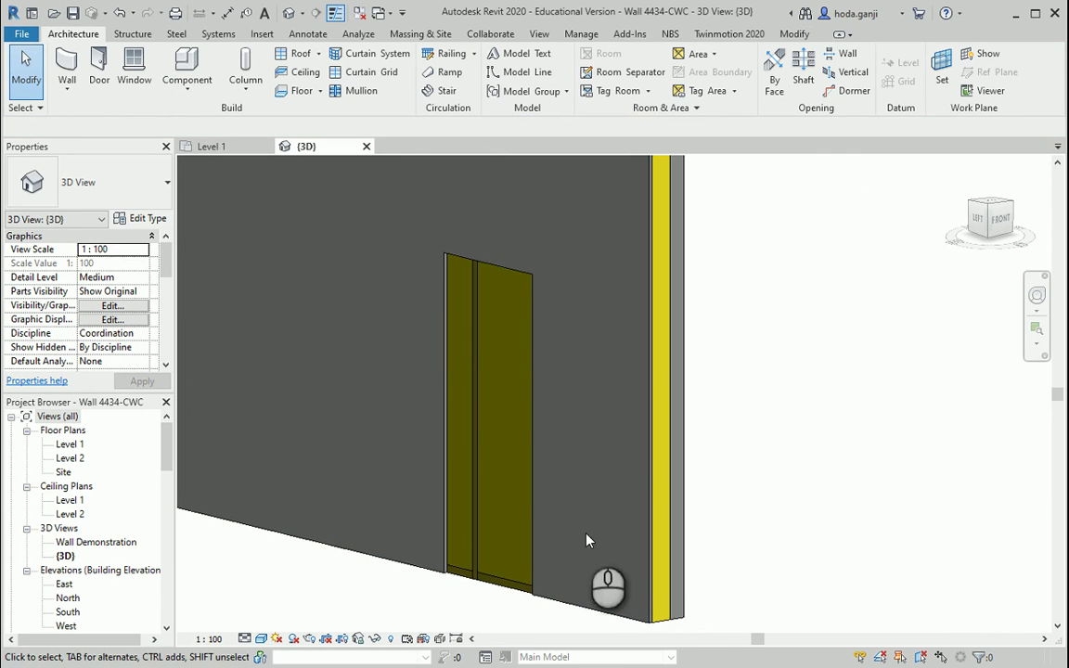
{"action": "left_click", "coordinate": [667, 583]}
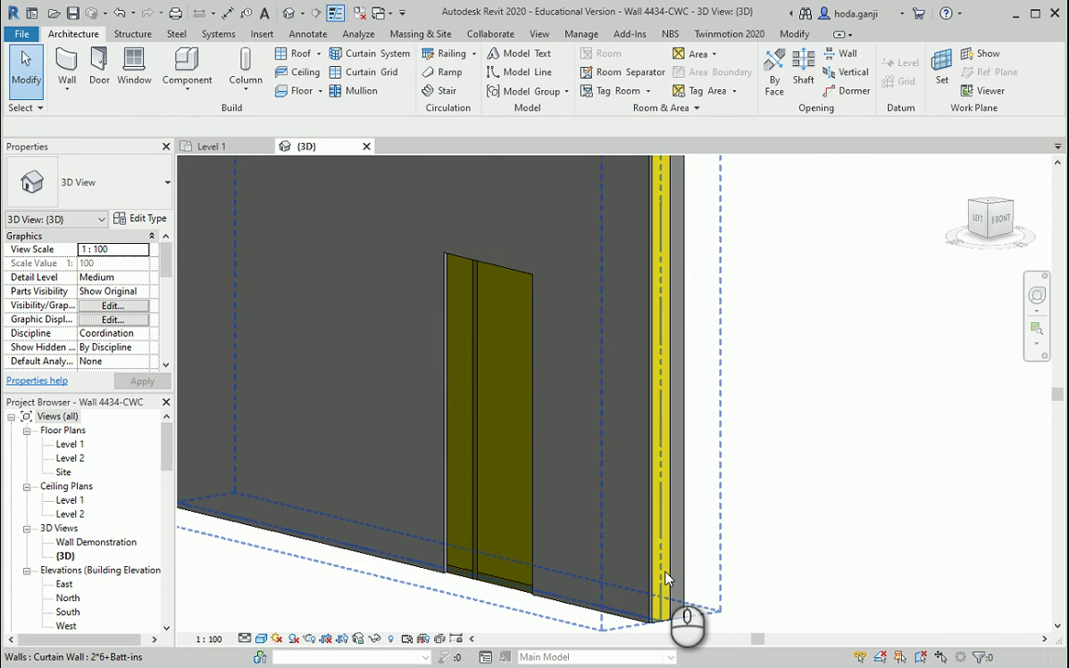
{"action": "left_click", "coordinate": [671, 579]}
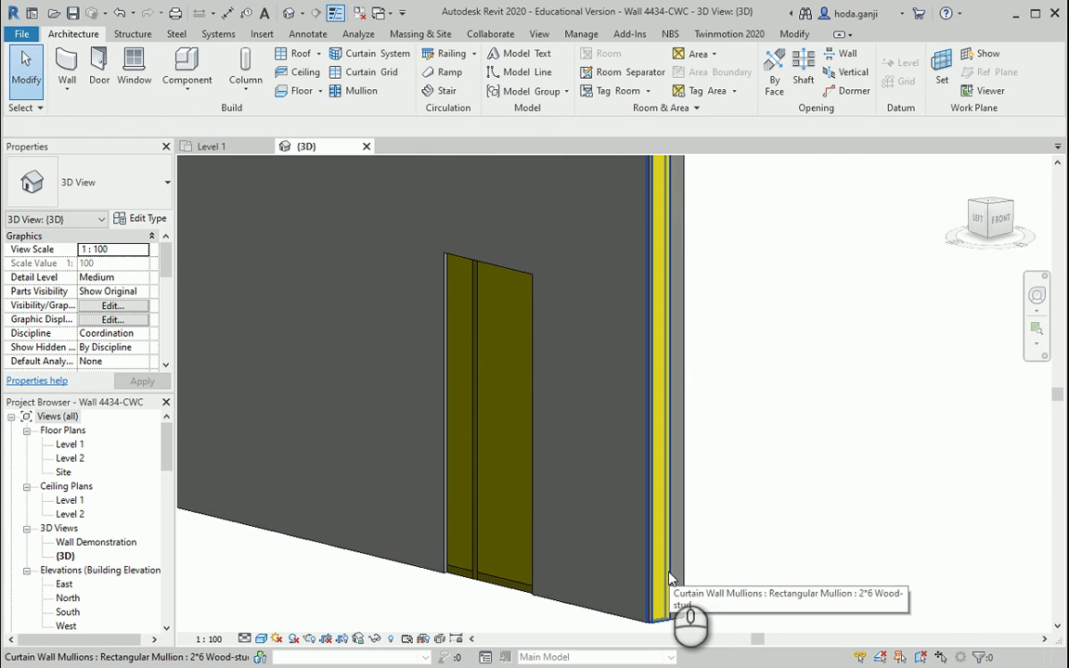
{"action": "middle_click_drag", "start_coordinate": [670, 579], "coordinate": [429, 484], "text": "shift"}
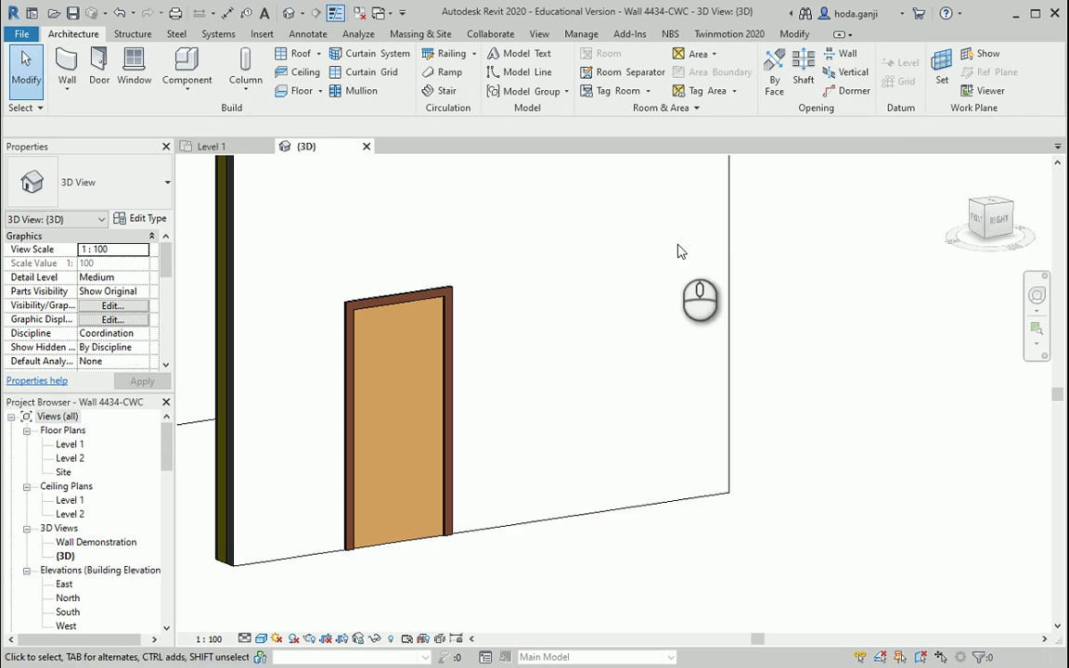
Step: In the Level 1 plan, cut a wall opening about 788 mm wide in the 2*6+Batt-ins curtain wall at the doorway, deleting the conflicting elements
{"action": "left_click", "coordinate": [845, 56]}
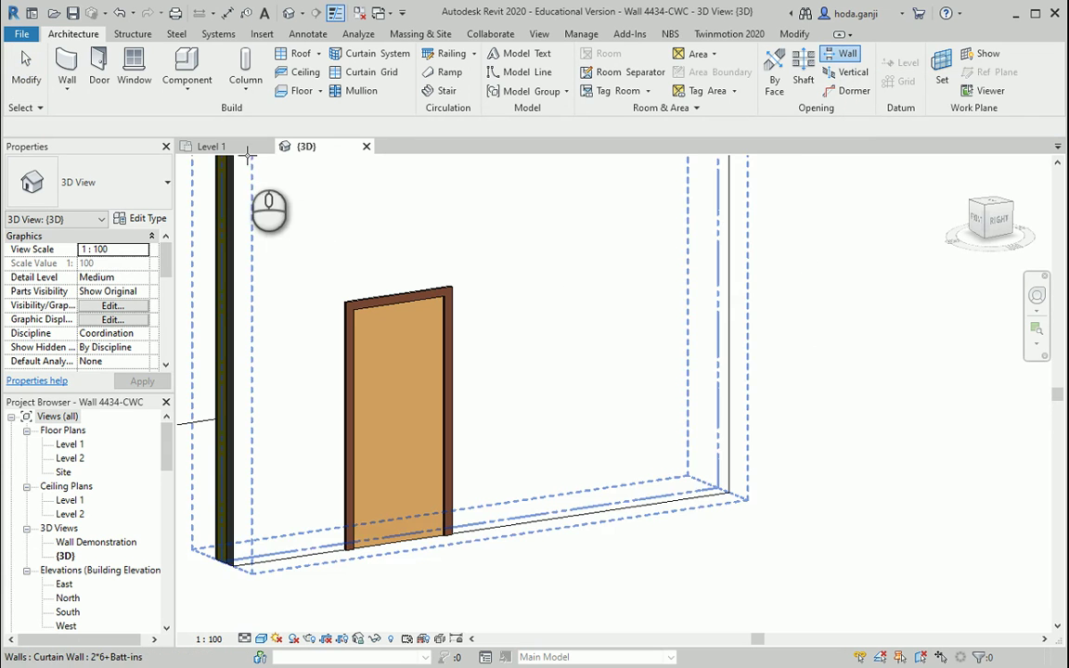
{"action": "left_click", "coordinate": [235, 155]}
{"action": "scroll", "coordinate": [576, 394], "scroll_direction": "up", "scroll_amount": 3}
{"action": "scroll", "coordinate": [557, 353], "scroll_direction": "down", "scroll_amount": 2}
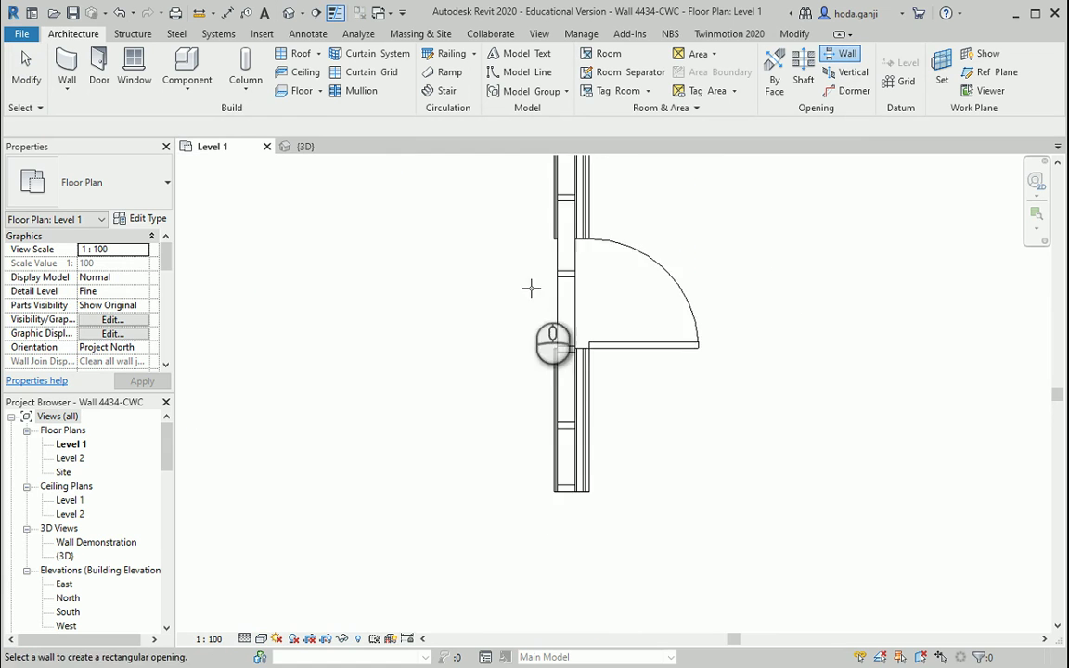
{"action": "scroll", "coordinate": [571, 268], "scroll_direction": "up", "scroll_amount": 5}
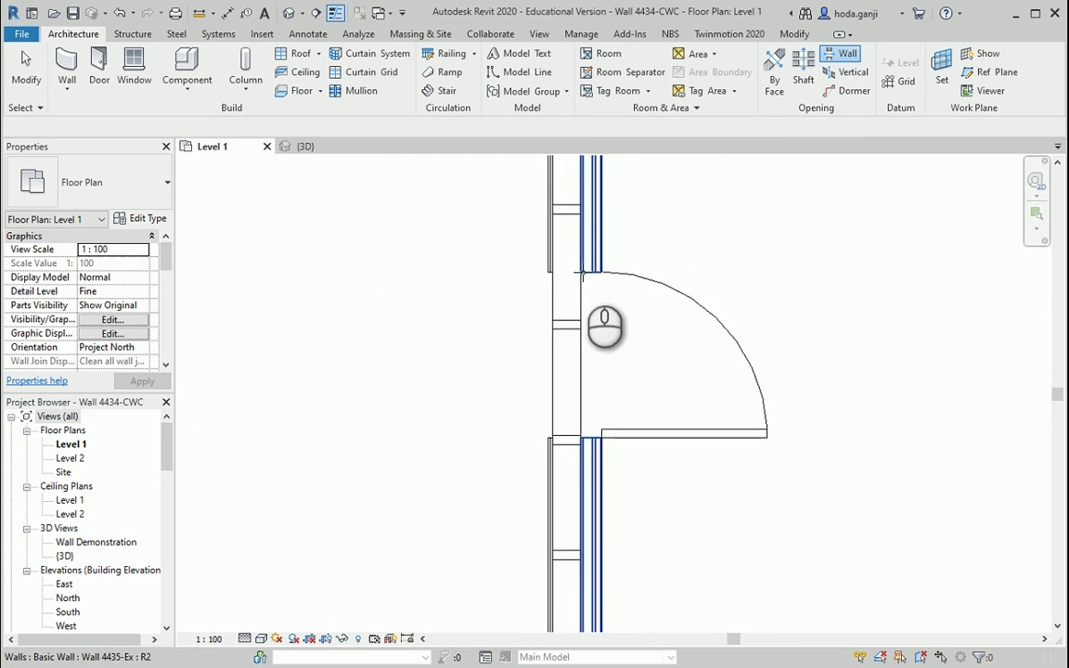
{"action": "left_click", "coordinate": [557, 504]}
{"action": "left_click", "coordinate": [556, 288]}
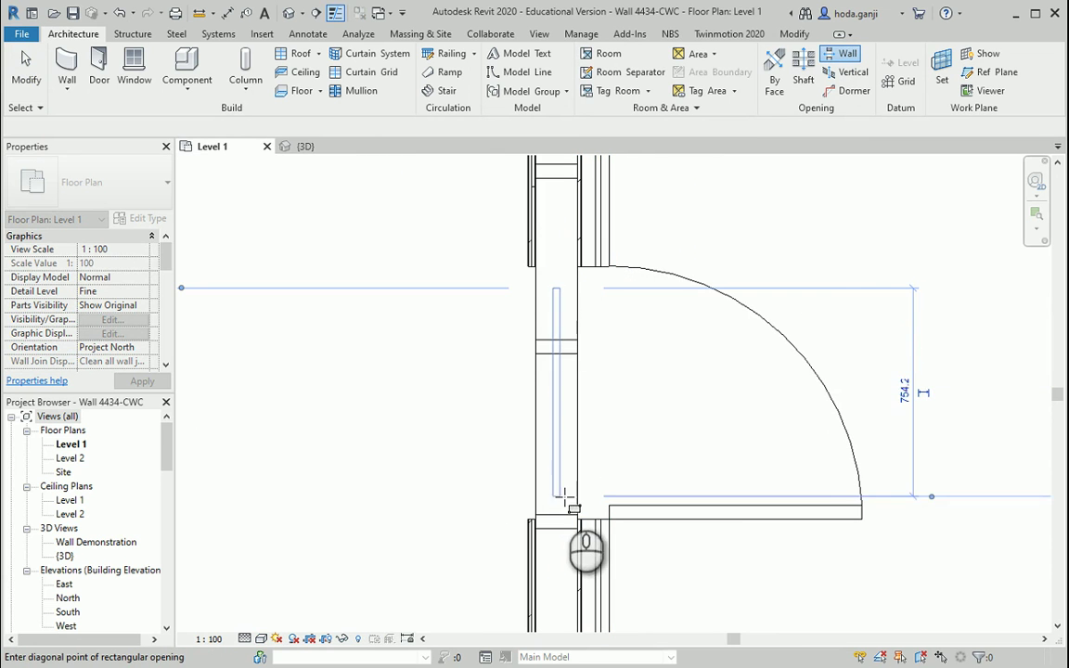
{"action": "left_click", "coordinate": [556, 505]}
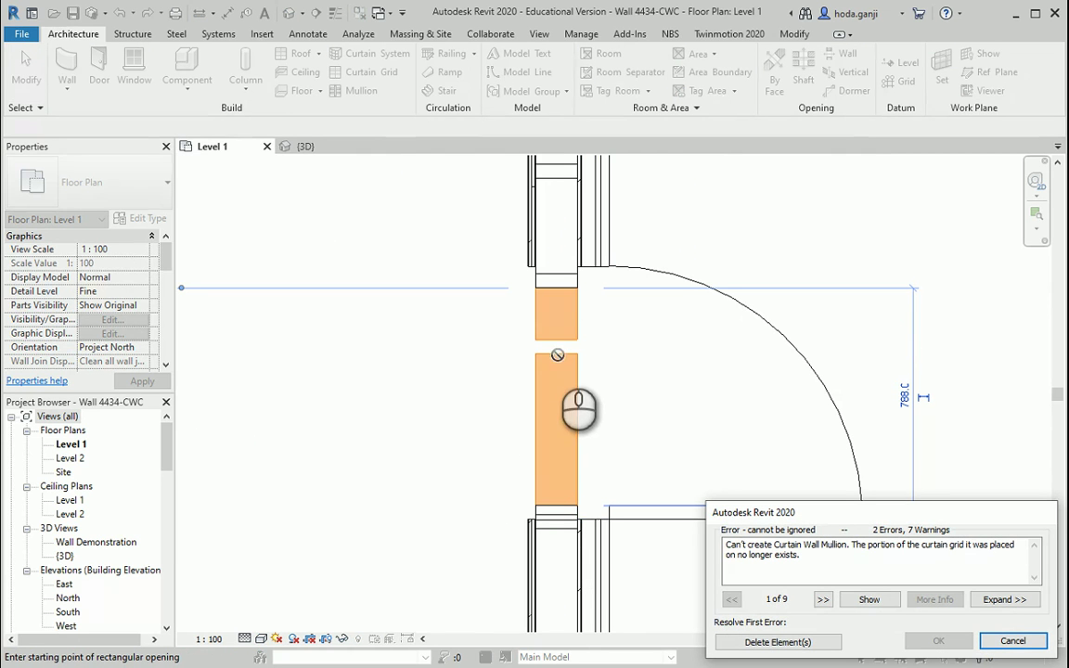
{"action": "left_click", "coordinate": [787, 644]}
{"action": "scroll", "coordinate": [548, 288], "scroll_direction": "up", "scroll_amount": 3}
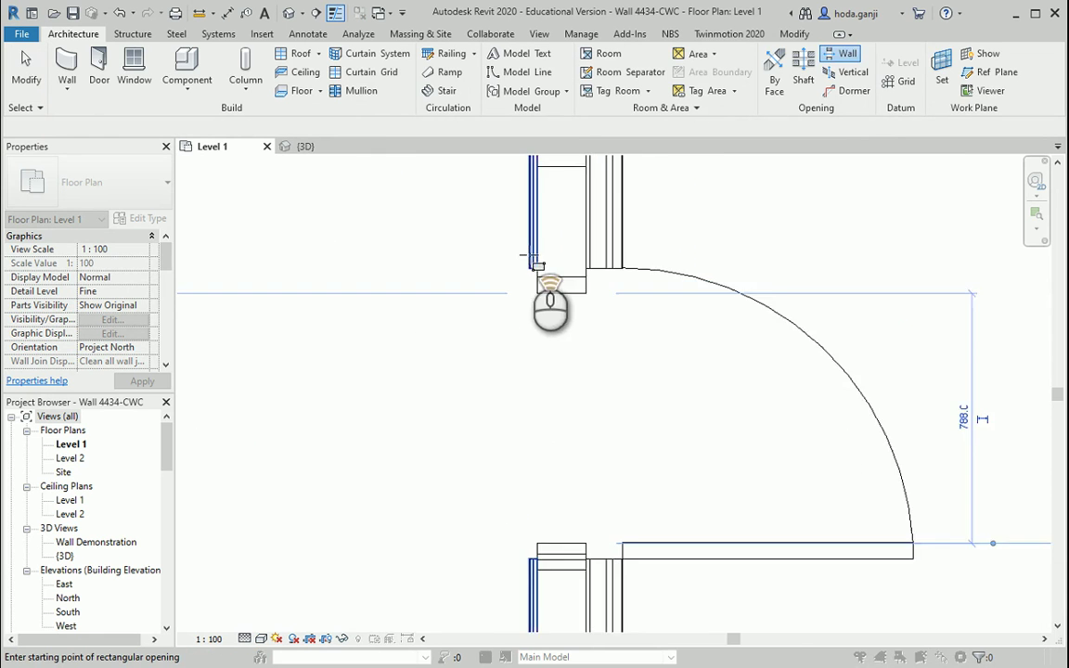
{"action": "key", "text": "Escape"}
Step: Align the upper end of the wall opening in plan with the door's upper jamb edge
{"action": "left_click", "coordinate": [574, 321]}
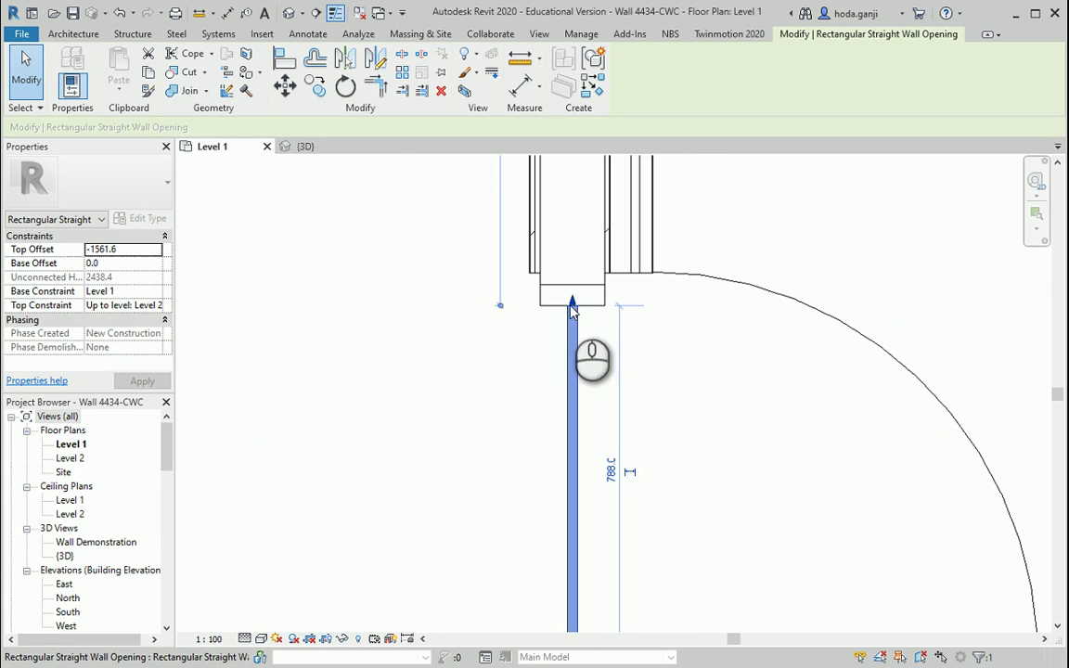
{"action": "scroll", "coordinate": [572, 311], "scroll_direction": "up", "scroll_amount": 4}
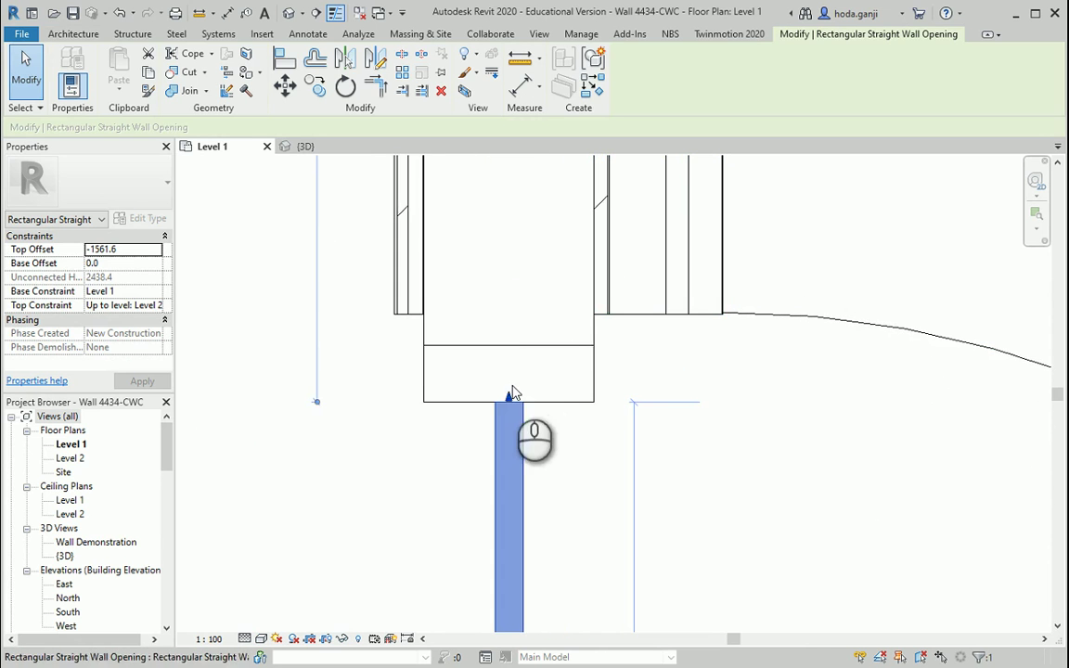
{"action": "scroll", "coordinate": [560, 364], "scroll_direction": "up", "scroll_amount": 1}
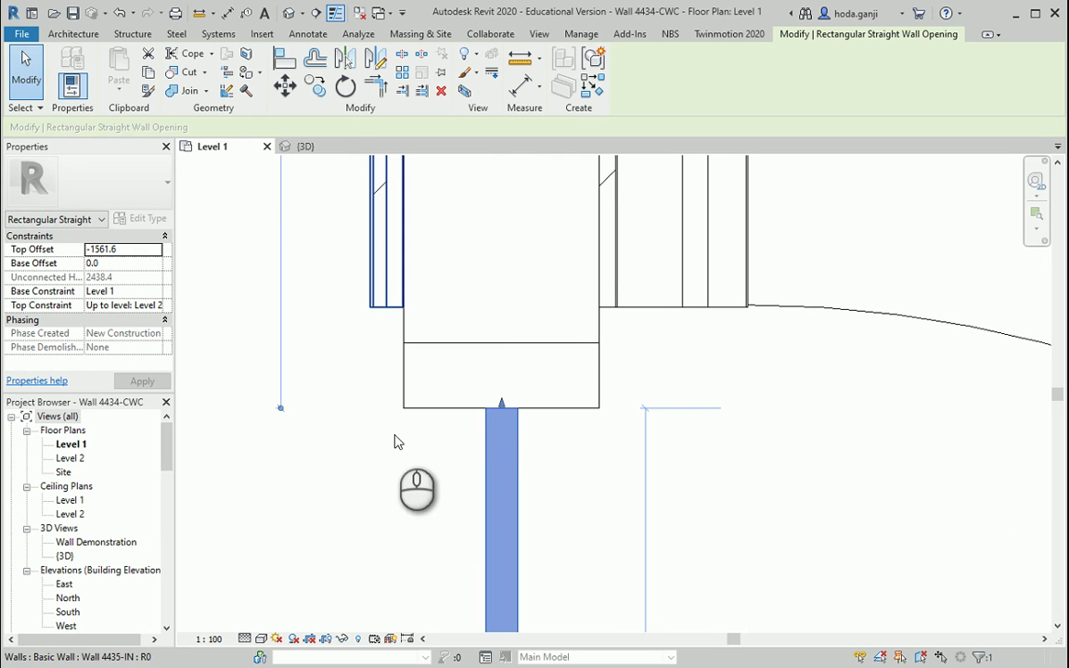
{"action": "left_click", "coordinate": [286, 61]}
{"action": "left_click", "coordinate": [641, 308]}
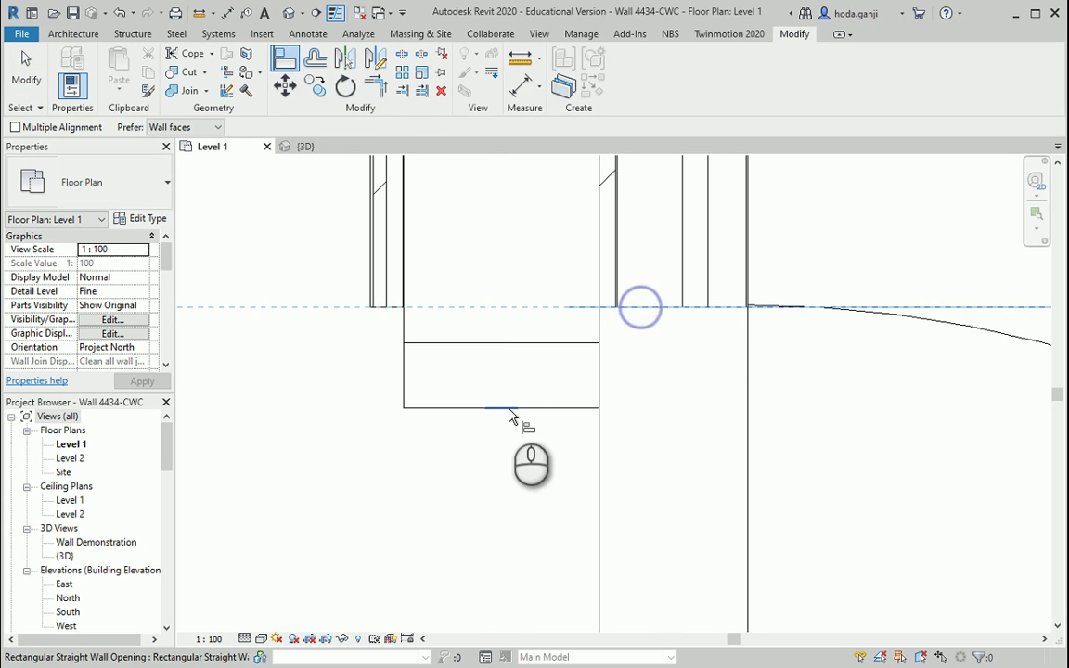
{"action": "left_click", "coordinate": [495, 410]}
{"action": "scroll", "coordinate": [479, 338], "scroll_direction": "down", "scroll_amount": 2}
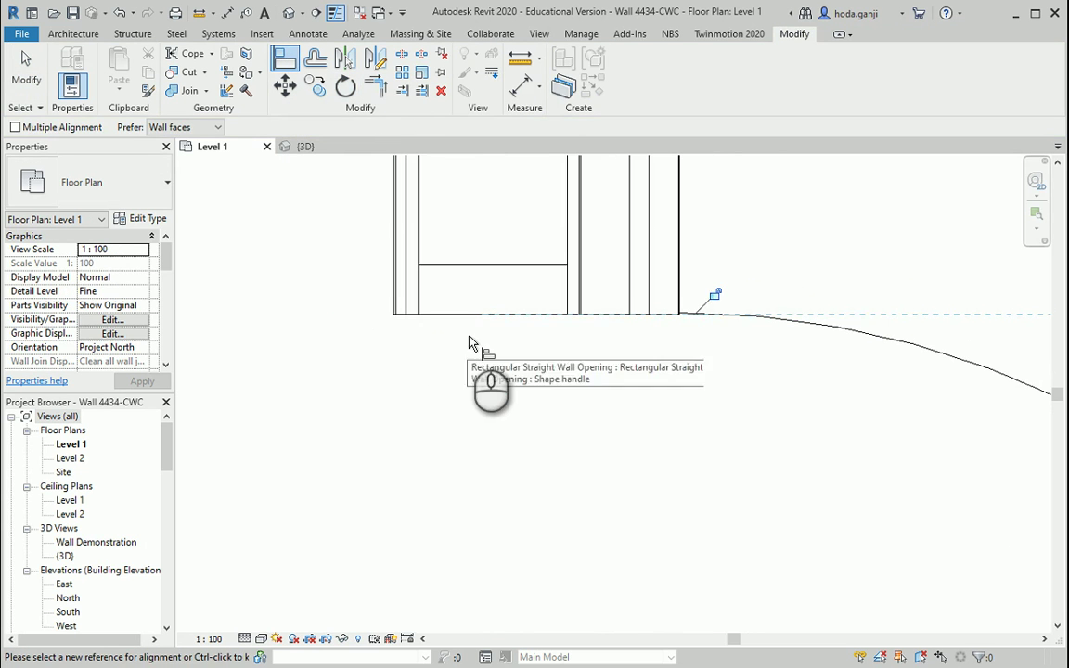
Step: Align the lower end of the wall opening in plan with the door's lower jamb edge
{"action": "left_click", "coordinate": [501, 328]}
{"action": "scroll", "coordinate": [489, 222], "scroll_direction": "up", "scroll_amount": 5}
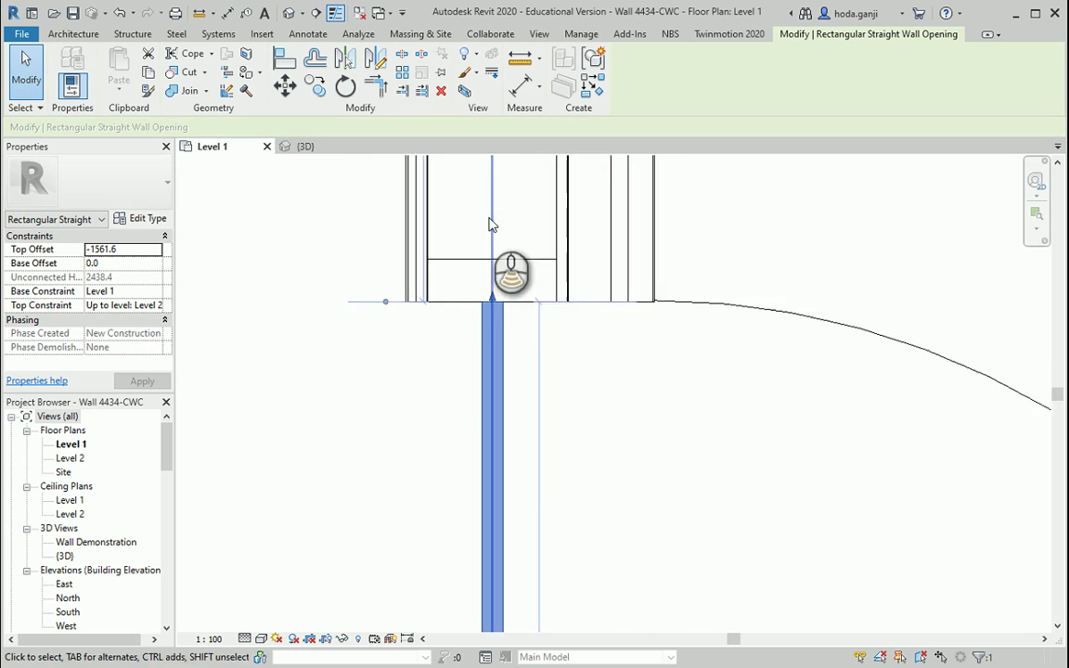
{"action": "scroll", "coordinate": [473, 355], "scroll_direction": "up", "scroll_amount": 5}
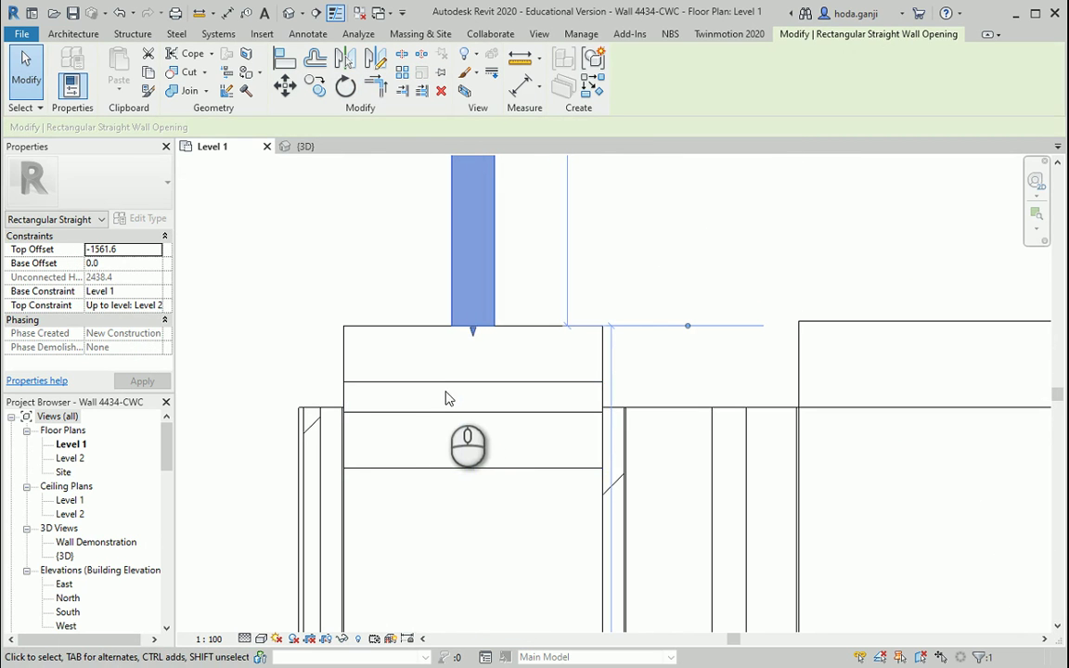
{"action": "key", "text": "Escape"}
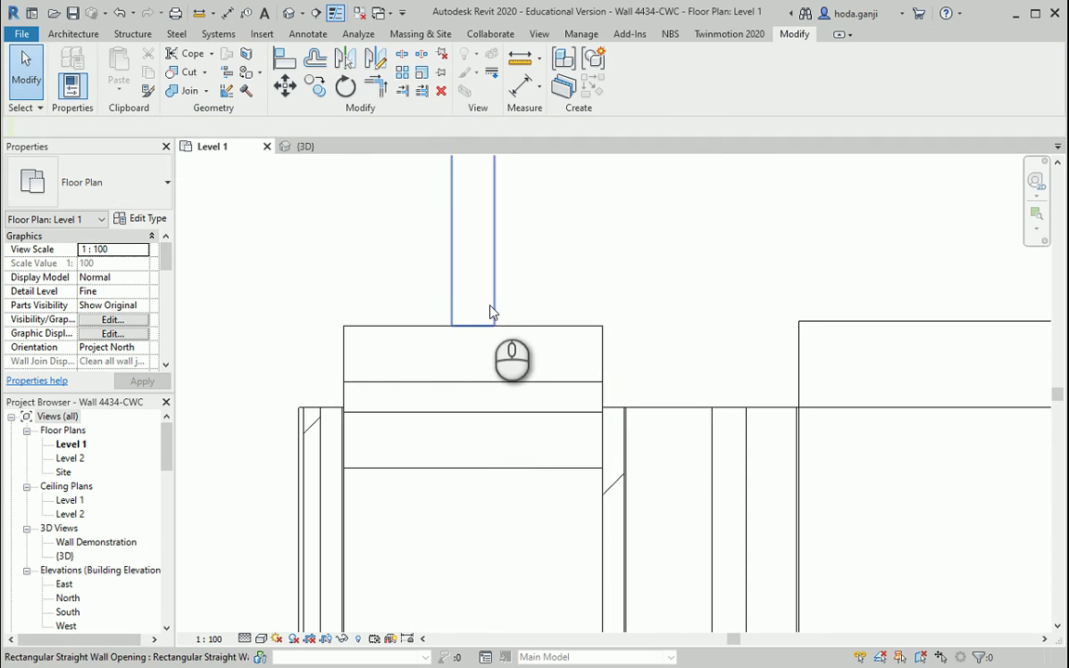
{"action": "left_click", "coordinate": [285, 58]}
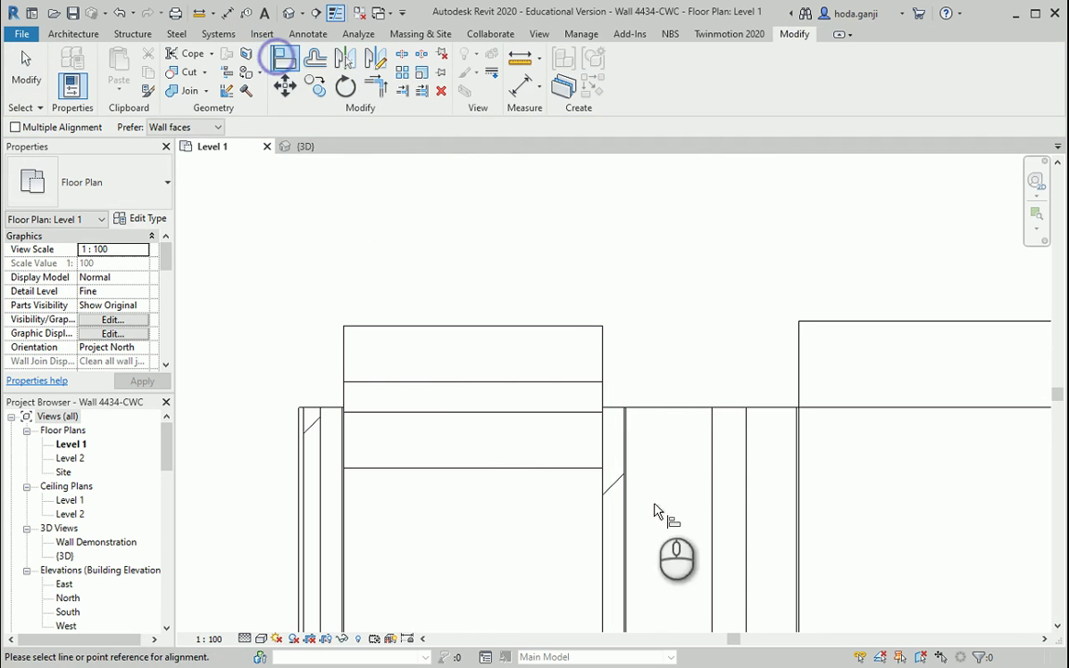
{"action": "left_click", "coordinate": [665, 406]}
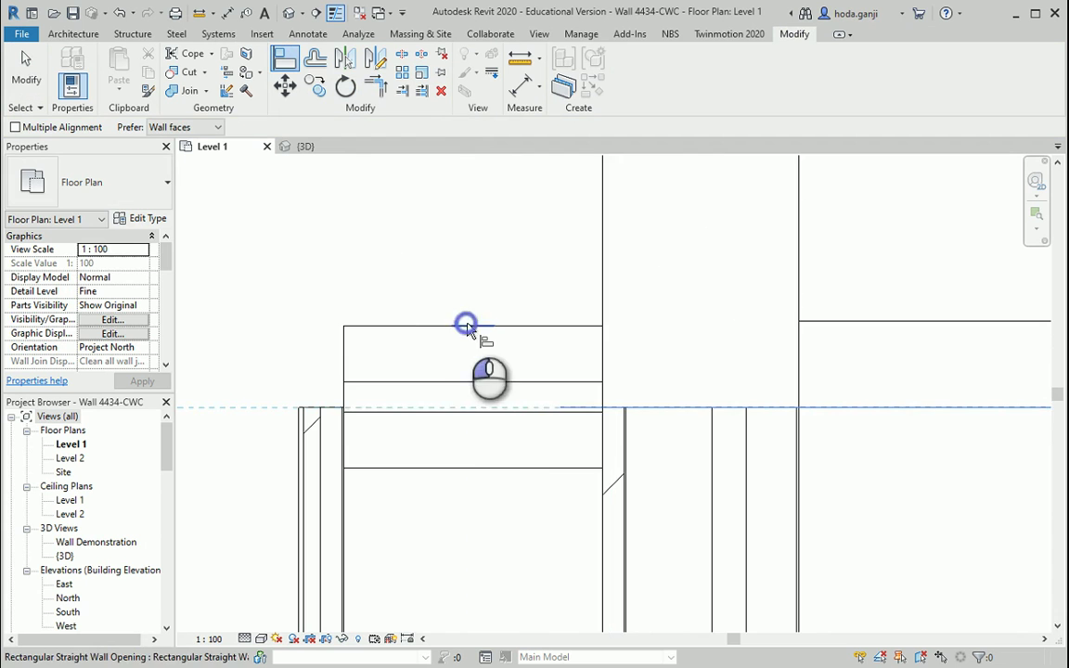
{"action": "left_click", "coordinate": [467, 327]}
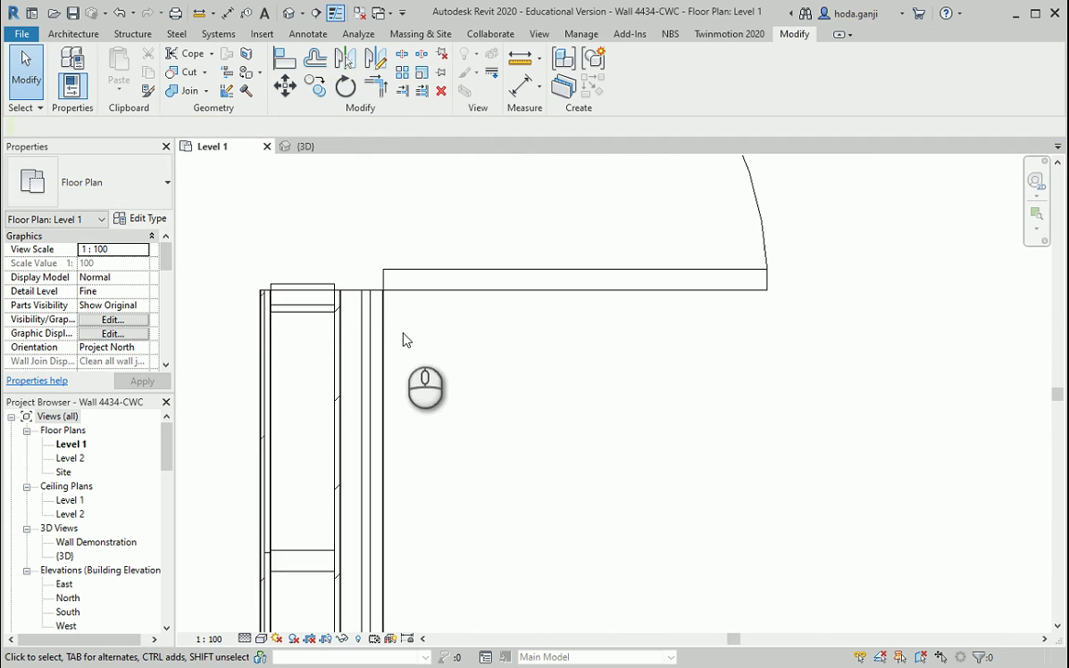
{"action": "scroll", "coordinate": [613, 455], "scroll_direction": "down", "scroll_amount": 2}
{"action": "middle_click_drag", "start_coordinate": [525, 242], "coordinate": [534, 457]}
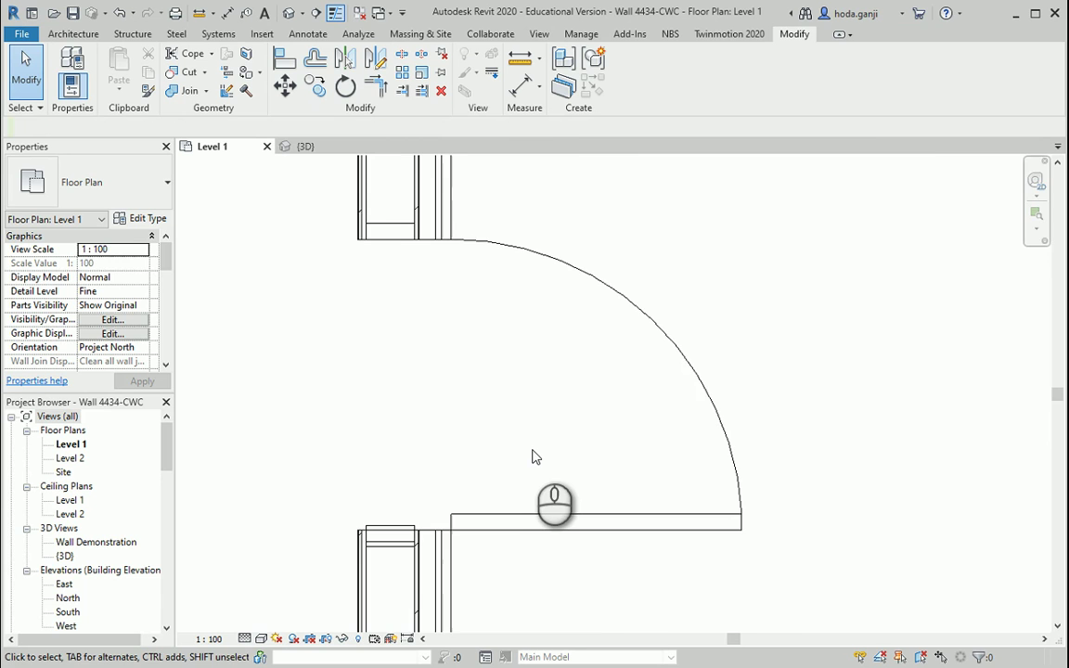
Step: Tile the Level 1 and 3D views side by side and fit the model in both
{"action": "key", "text": "w"}
{"action": "key", "text": "t"}
{"action": "key", "text": "z"}
{"action": "key", "text": "a"}
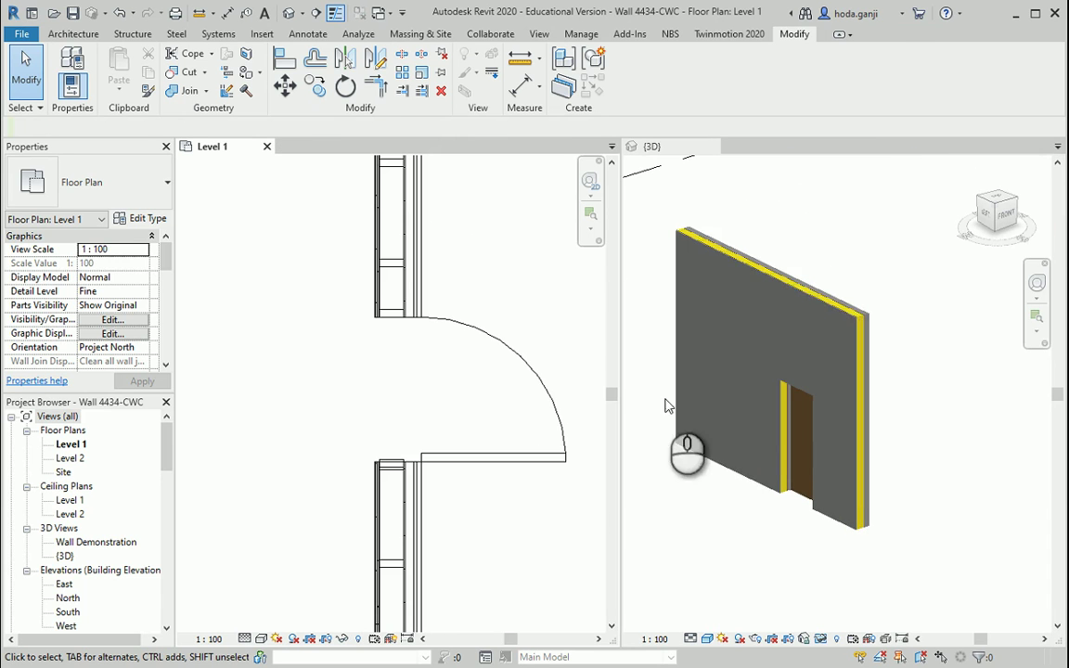
Step: In the East elevation, lower the top edge of the doorway's wall opening to a top offset of about -1673.9 mm
{"action": "left_click", "coordinate": [405, 359]}
{"action": "scroll", "coordinate": [395, 344], "scroll_direction": "up", "scroll_amount": 3}
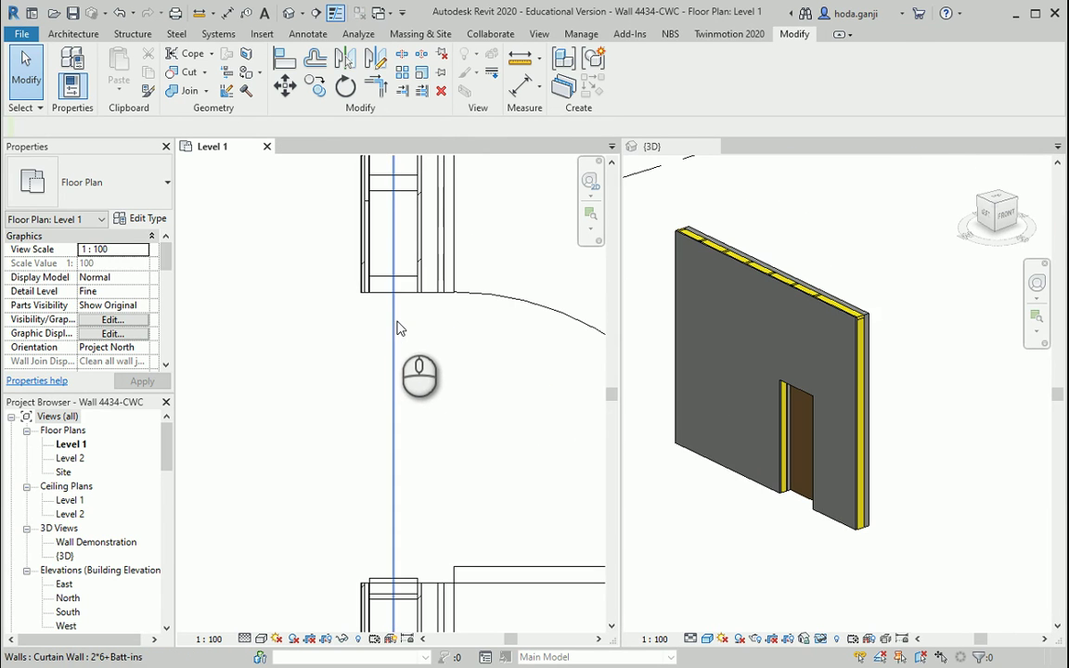
{"action": "left_click", "coordinate": [401, 330]}
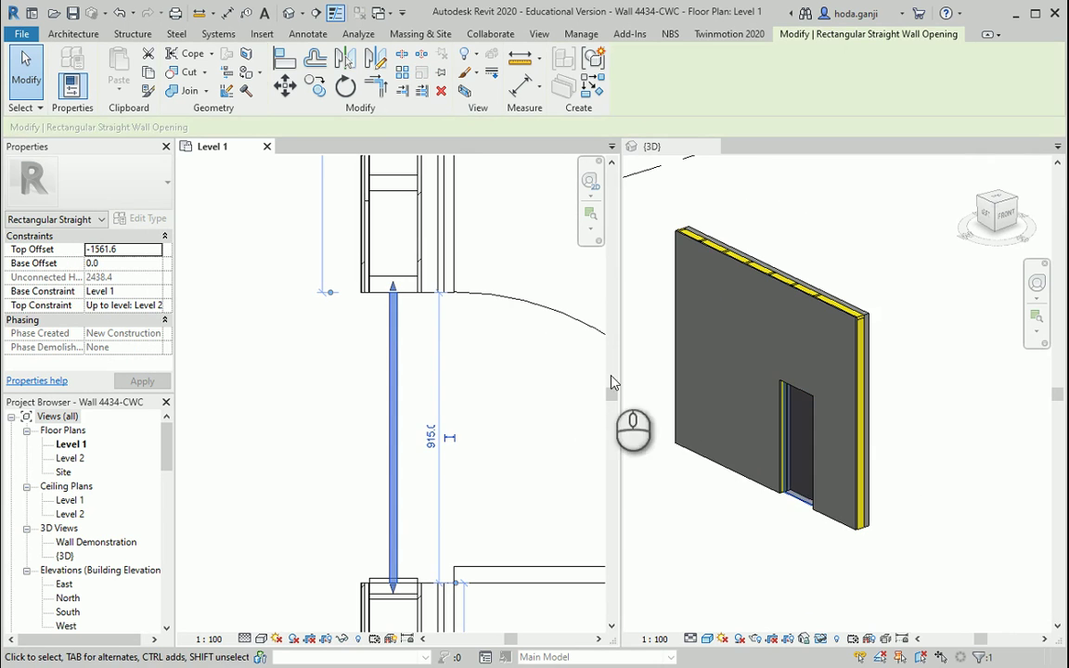
{"action": "middle_click", "coordinate": [893, 438]}
{"action": "middle_click_drag", "start_coordinate": [1012, 467], "coordinate": [788, 381], "text": "shift"}
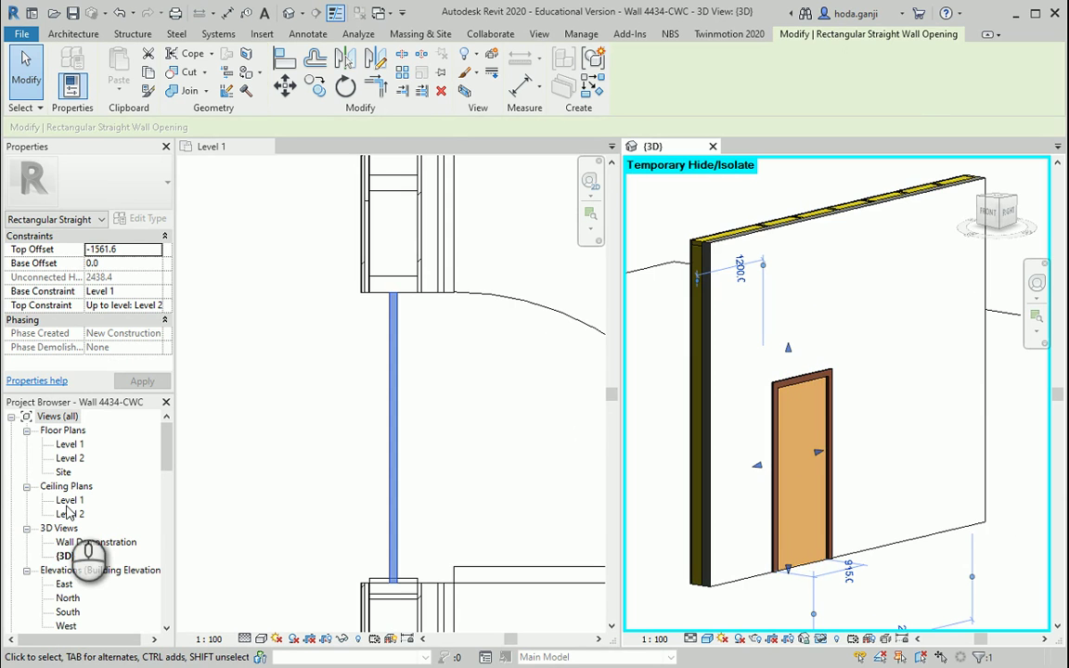
{"action": "double_click", "coordinate": [64, 585]}
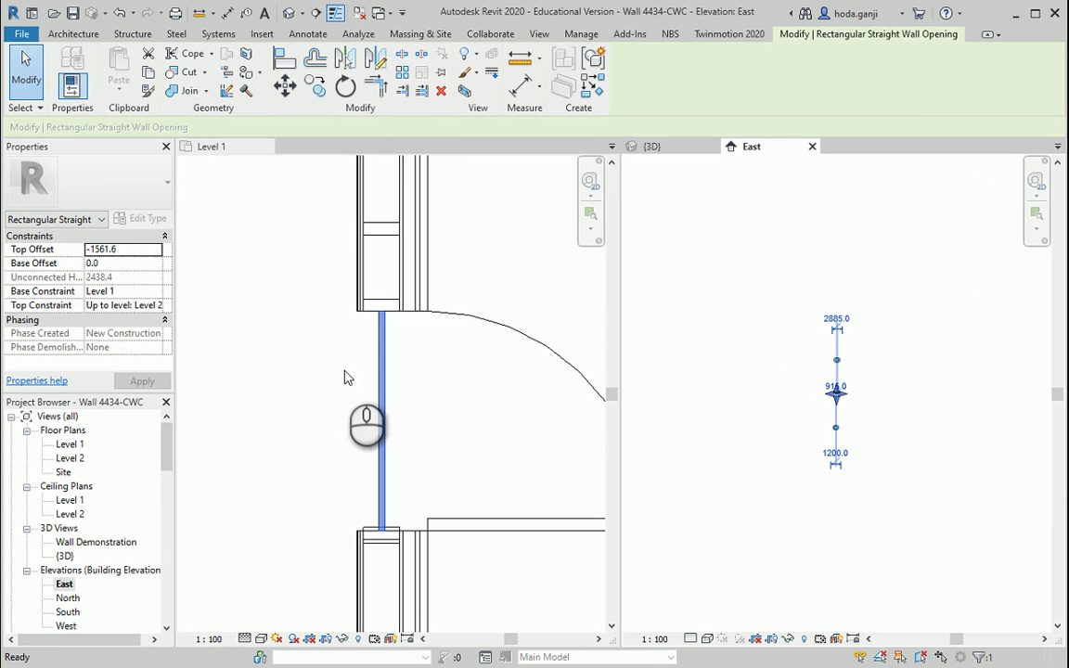
{"action": "scroll", "coordinate": [864, 394], "scroll_direction": "up", "scroll_amount": 10}
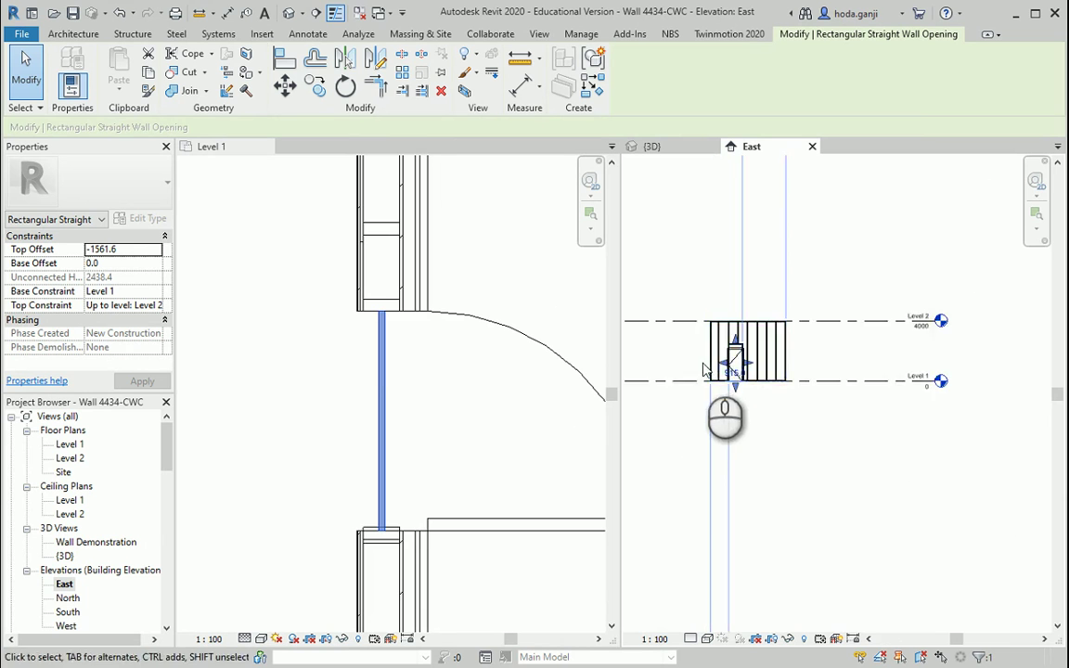
{"action": "scroll", "coordinate": [745, 351], "scroll_direction": "up", "scroll_amount": 5}
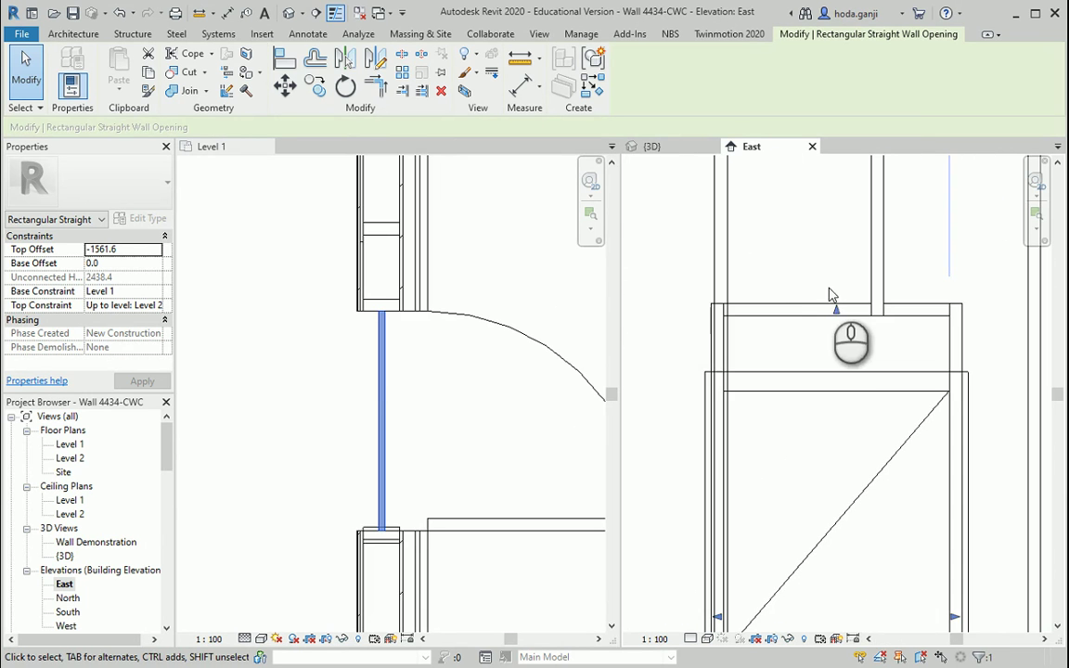
{"action": "left_click_drag", "start_coordinate": [835, 308], "coordinate": [835, 344]}
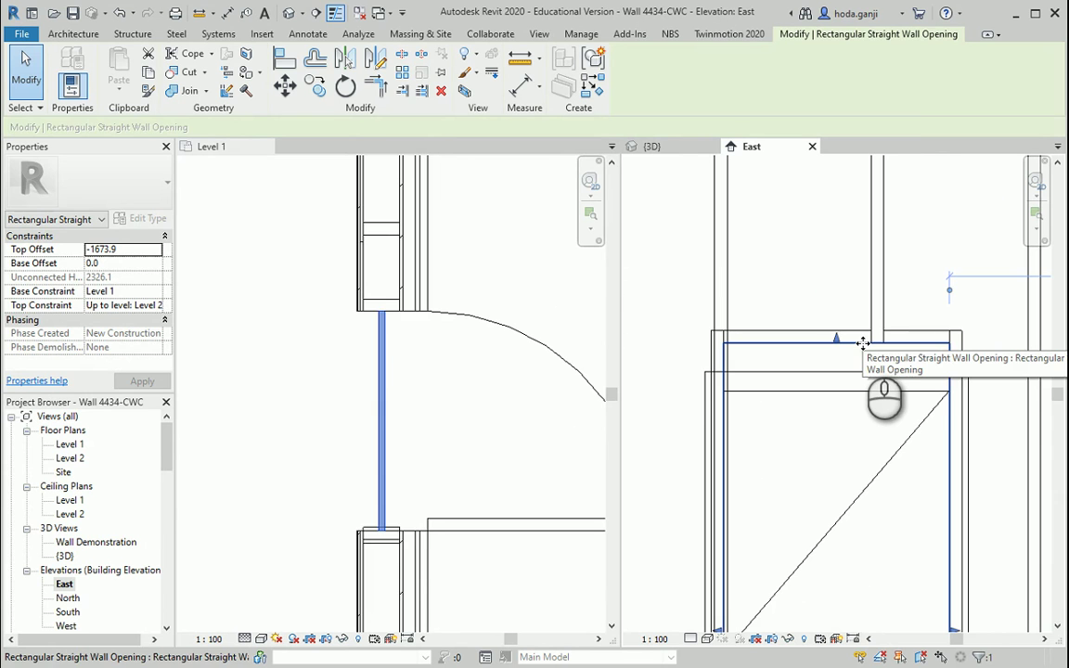
Step: Align the top edge of the wall opening with the top edge of the door frame in the East elevation
{"action": "key", "text": "a"}
{"action": "key", "text": "l"}
{"action": "left_click", "coordinate": [854, 373]}
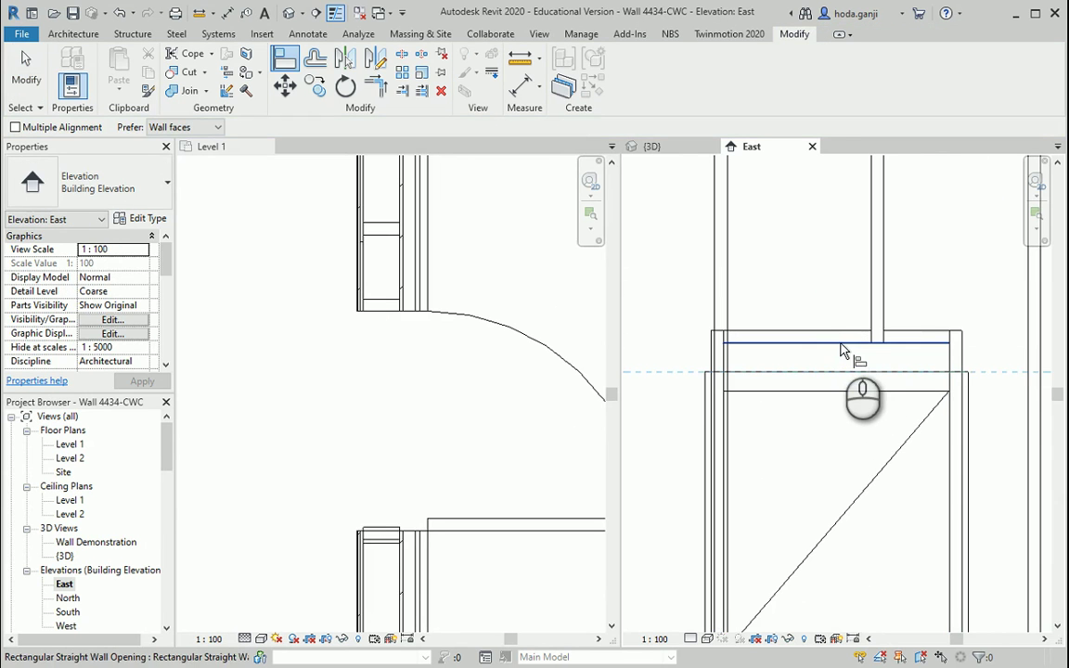
{"action": "left_click", "coordinate": [840, 344]}
{"action": "scroll", "coordinate": [752, 298], "scroll_direction": "down", "scroll_amount": 2}
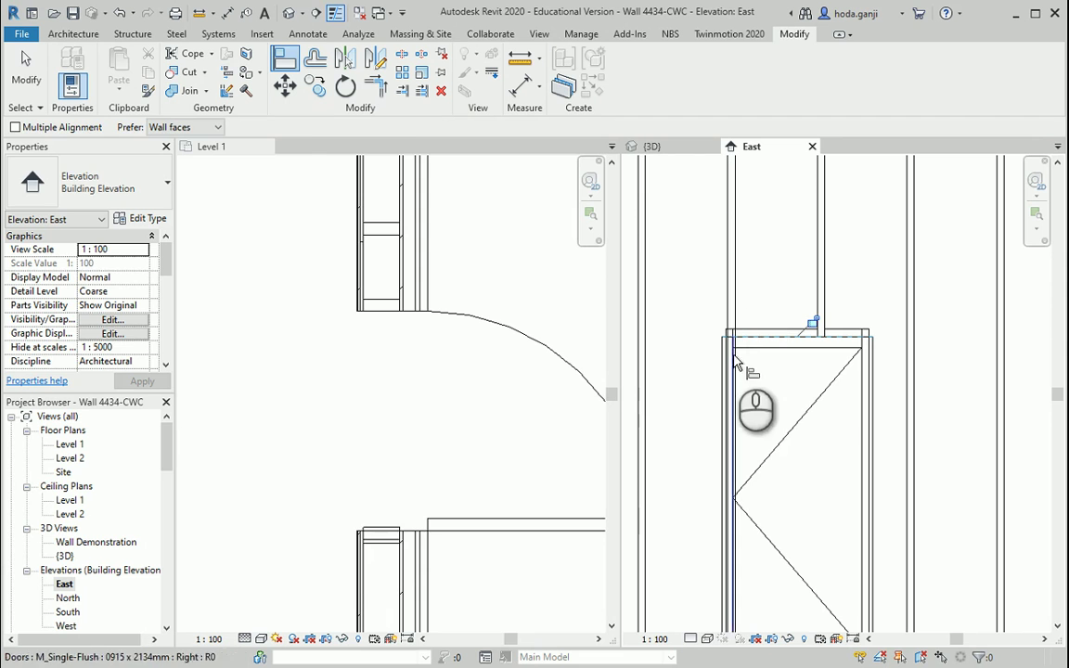
{"action": "key", "text": "Escape"}
{"action": "key", "text": "Escape"}
Step: In the 3D view, temporarily hide the wall layers on both sides of the 2*6+Batt-ins curtain wall to expose its stud framing
{"action": "left_click", "coordinate": [654, 147]}
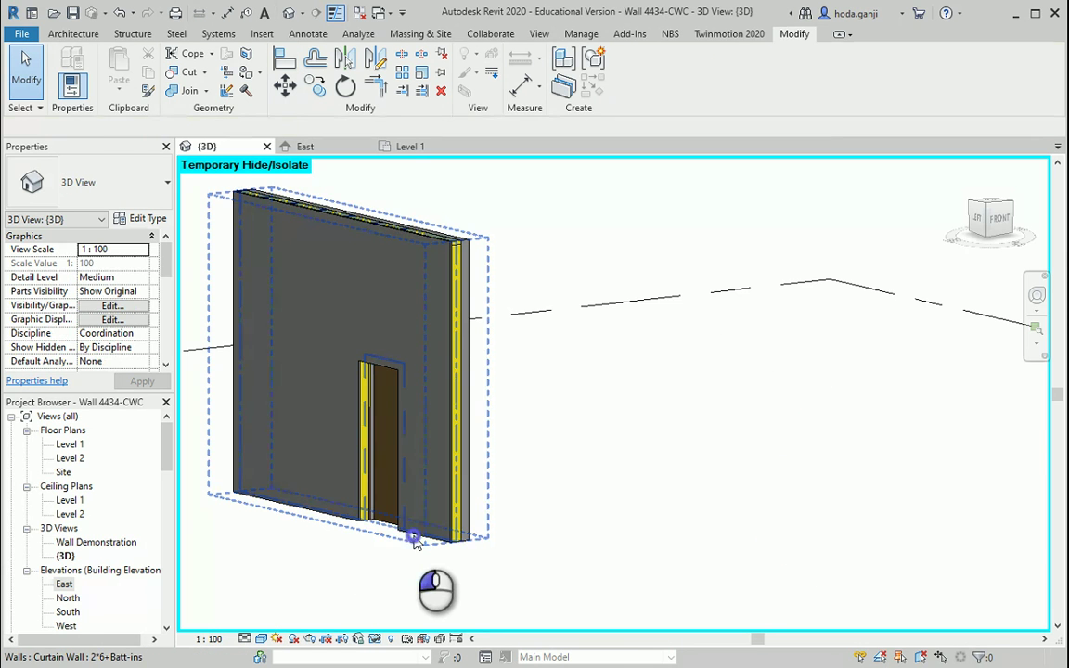
{"action": "left_click", "coordinate": [415, 541]}
{"action": "left_click", "coordinate": [454, 590]}
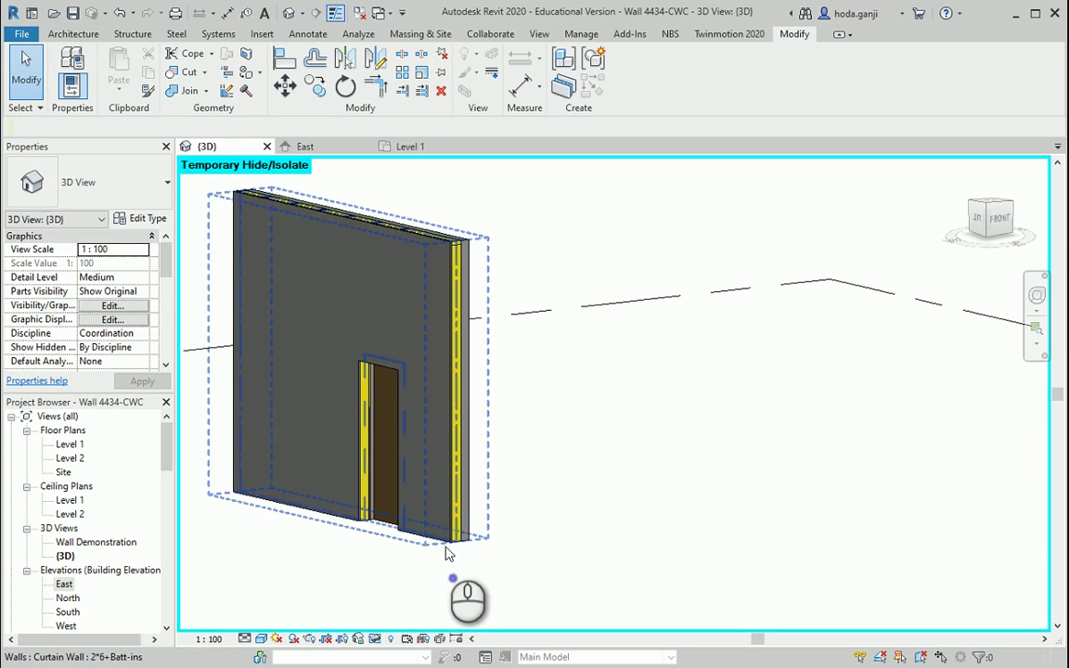
{"action": "left_click", "coordinate": [441, 539]}
{"action": "key", "text": "h"}
{"action": "key", "text": "h"}
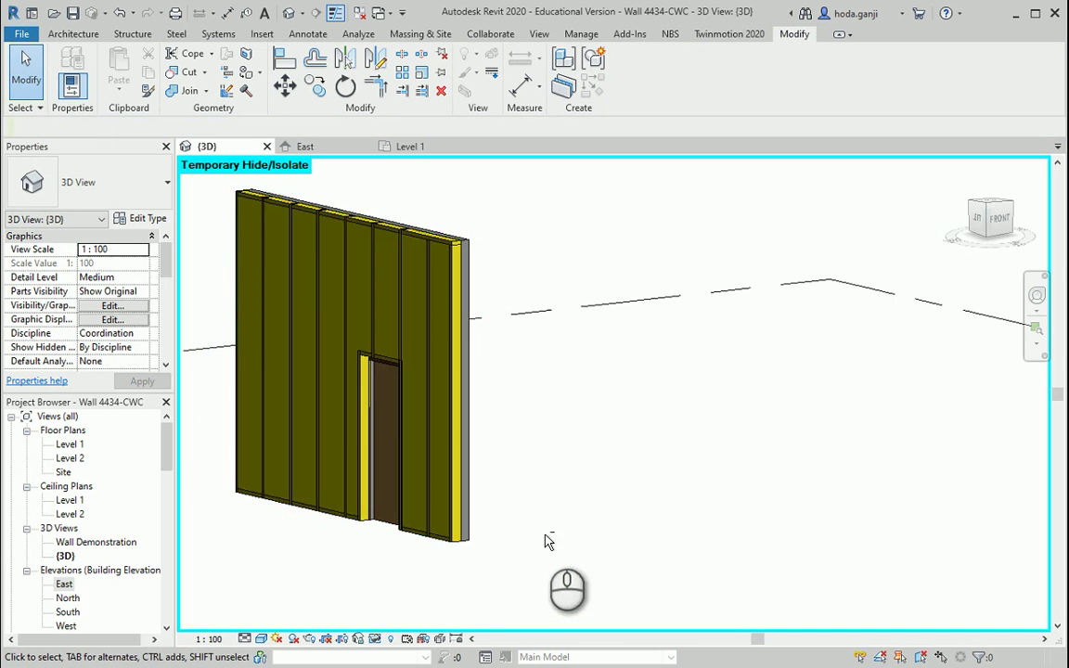
{"action": "middle_click_drag", "start_coordinate": [544, 538], "coordinate": [366, 544], "text": "shift"}
{"action": "left_click", "coordinate": [371, 541]}
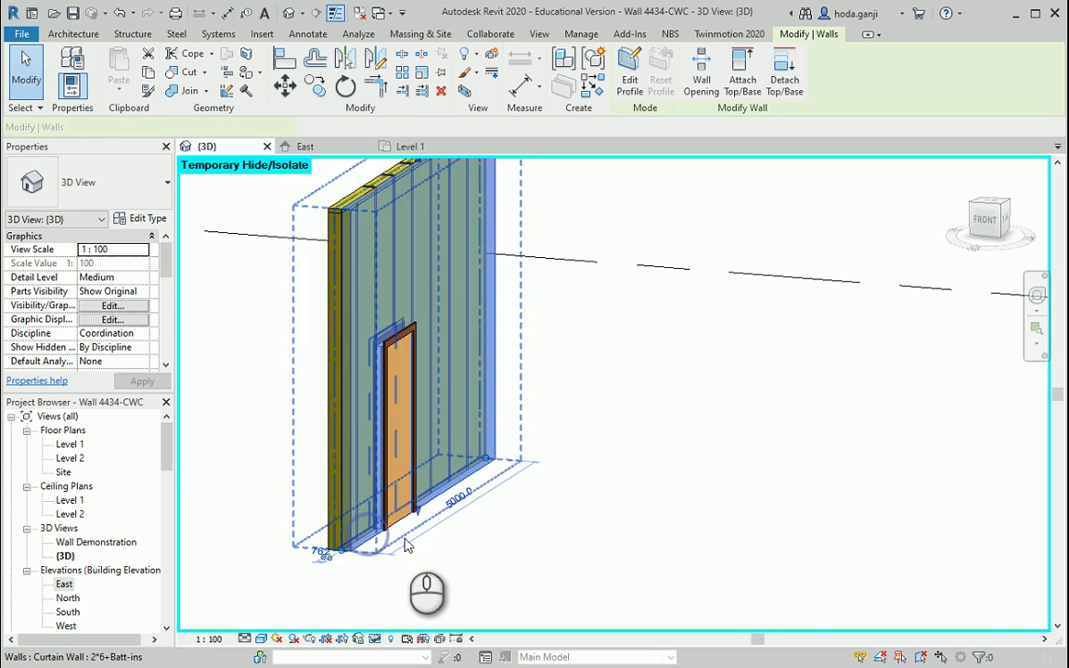
{"action": "key", "text": "h"}
{"action": "key", "text": "h"}
Step: Toggle the join of the 2*6 Wood-stud header mullion above the door so it runs continuous beneath the intermediate vertical stud
{"action": "middle_click_drag", "start_coordinate": [364, 494], "coordinate": [639, 499], "text": "shift"}
{"action": "scroll", "coordinate": [338, 296], "scroll_direction": "up", "scroll_amount": 6}
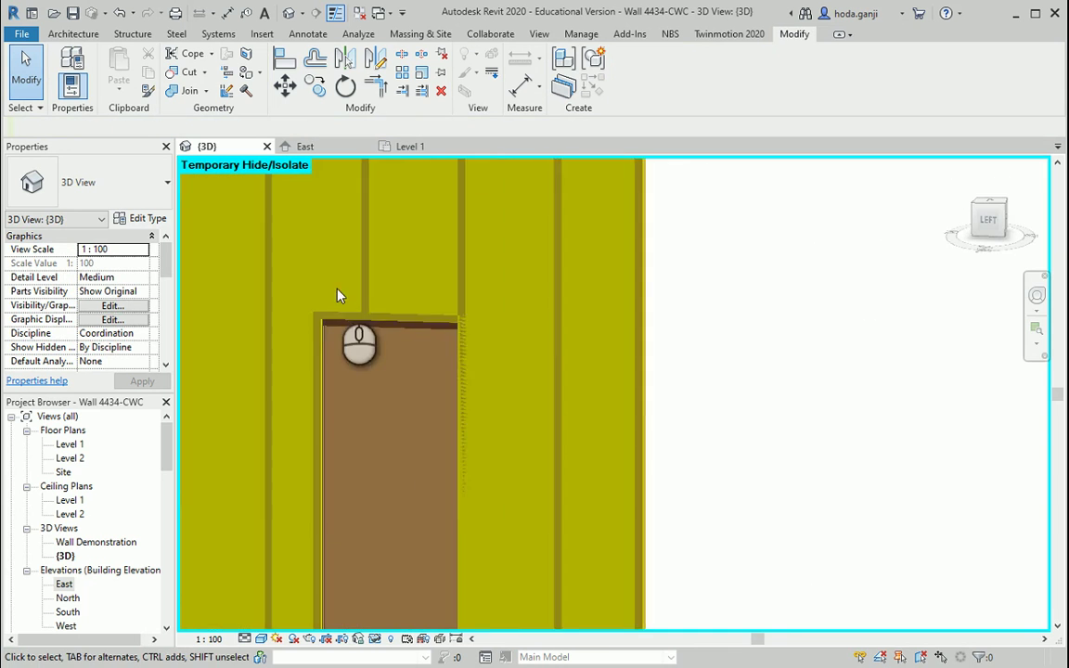
{"action": "middle_click_drag", "start_coordinate": [555, 396], "coordinate": [510, 434], "text": "shift"}
{"action": "scroll", "coordinate": [361, 313], "scroll_direction": "up", "scroll_amount": 2}
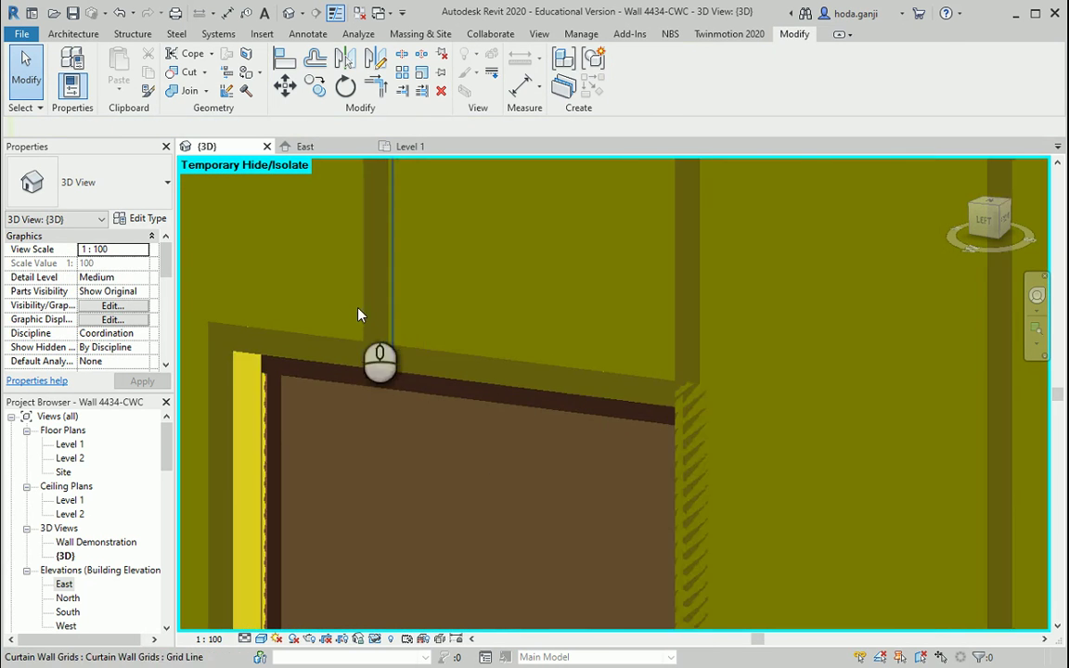
{"action": "middle_click_drag", "start_coordinate": [424, 373], "coordinate": [550, 464]}
{"action": "scroll", "coordinate": [465, 432], "scroll_direction": "up", "scroll_amount": 2}
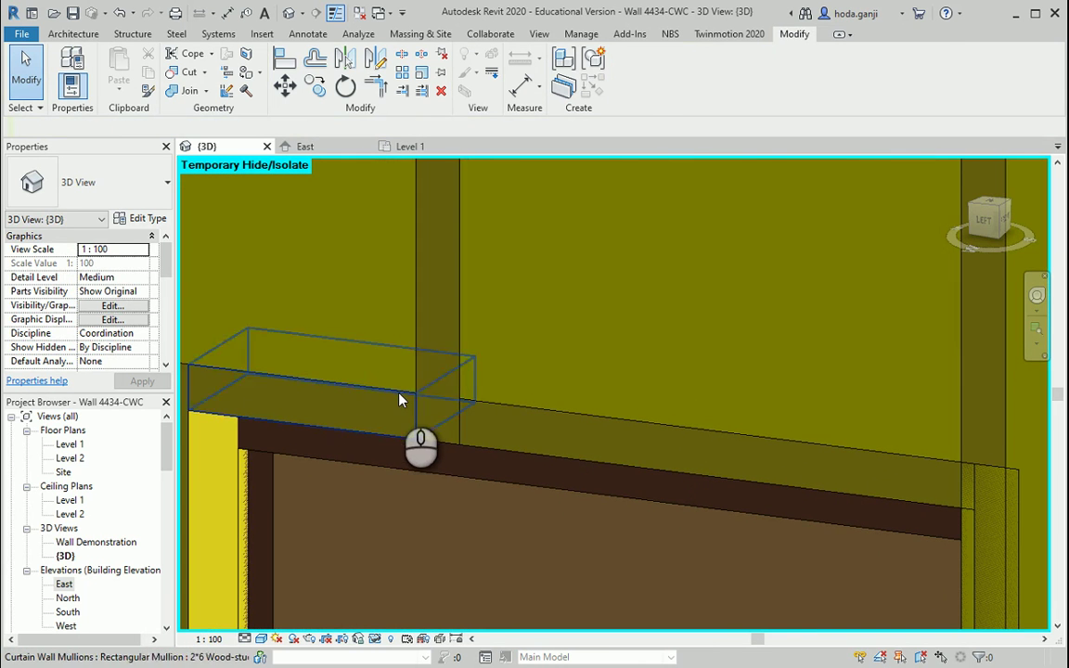
{"action": "left_click", "coordinate": [401, 399]}
{"action": "key", "text": "Escape"}
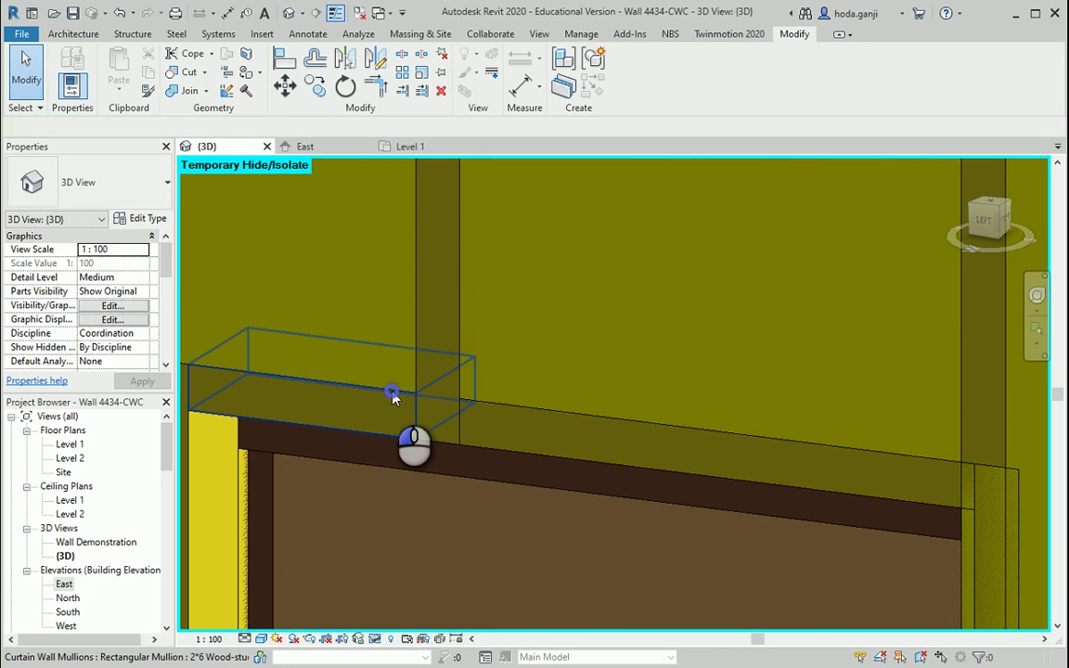
{"action": "left_click", "coordinate": [380, 404]}
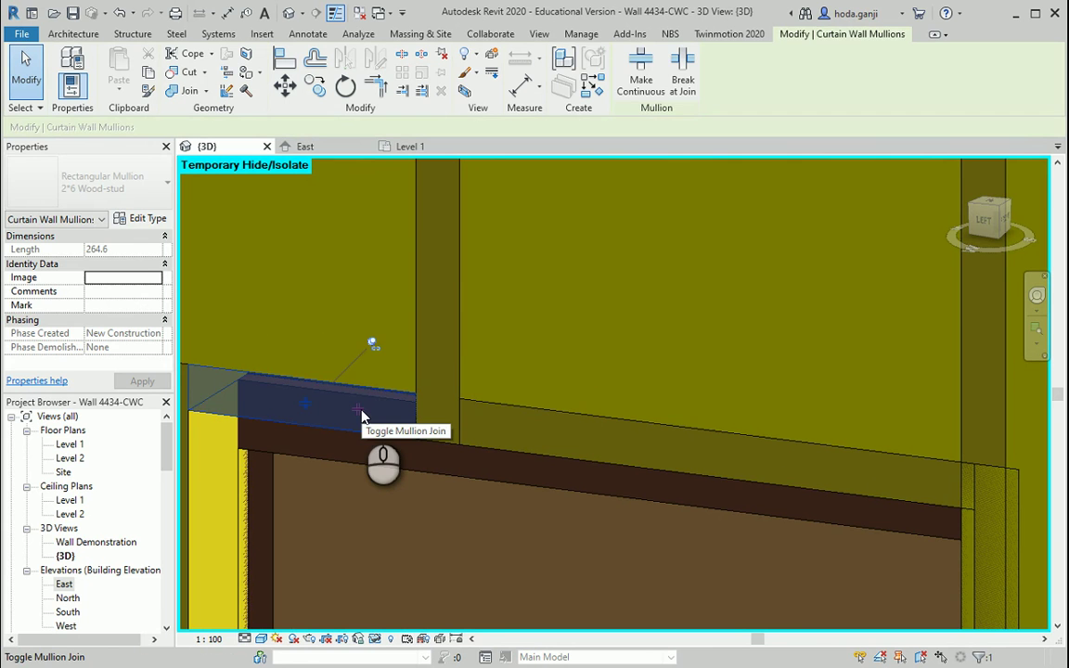
{"action": "left_click", "coordinate": [358, 410]}
{"action": "scroll", "coordinate": [448, 359], "scroll_direction": "down", "scroll_amount": 1}
{"action": "left_click", "coordinate": [504, 455]}
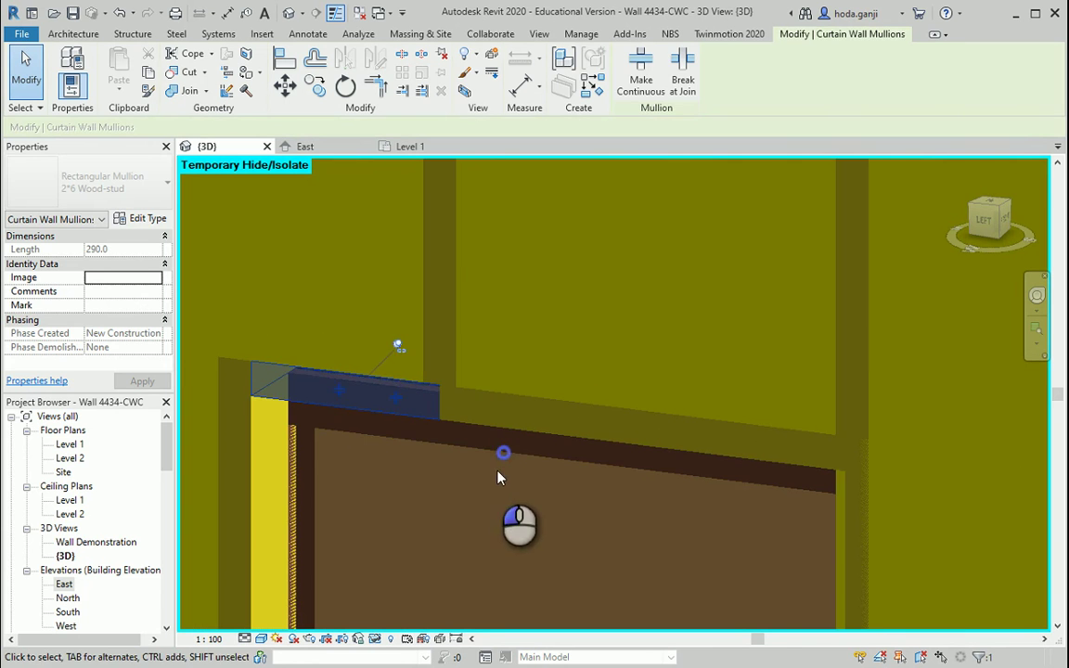
Step: Toggle the same header mullion's join at its outer end so it extends over the door's jamb stud
{"action": "left_click", "coordinate": [267, 373]}
{"action": "middle_click_drag", "start_coordinate": [211, 369], "coordinate": [395, 408], "text": "shift"}
{"action": "left_click", "coordinate": [404, 408]}
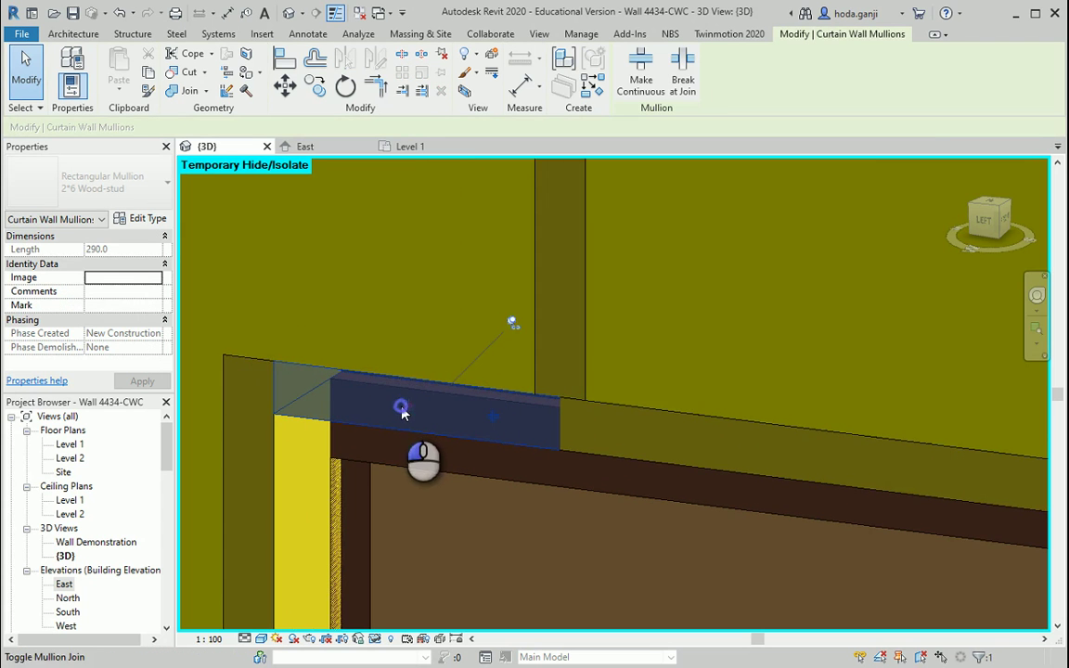
{"action": "scroll", "coordinate": [275, 355], "scroll_direction": "down", "scroll_amount": 4}
Step: Toggle the mullion join at the opposite end of the door header, where the second header segment meets the other jamb stud
{"action": "scroll", "coordinate": [515, 387], "scroll_direction": "up", "scroll_amount": 1}
{"action": "left_click", "coordinate": [511, 389]}
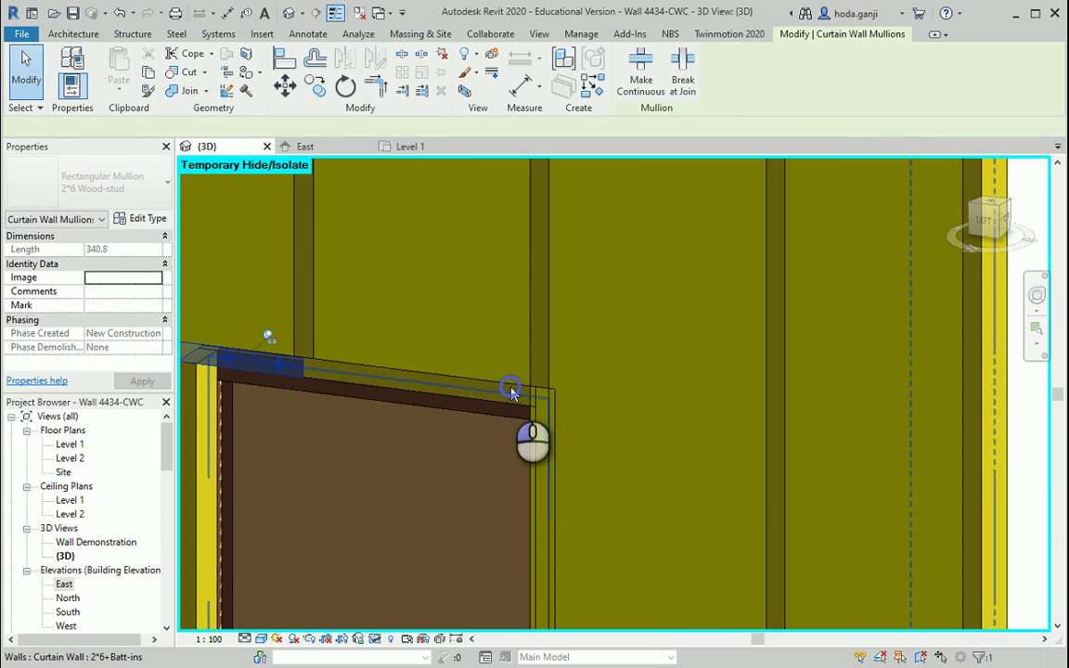
{"action": "scroll", "coordinate": [490, 387], "scroll_direction": "up", "scroll_amount": 2}
{"action": "left_click", "coordinate": [491, 379]}
{"action": "key", "text": "Escape"}
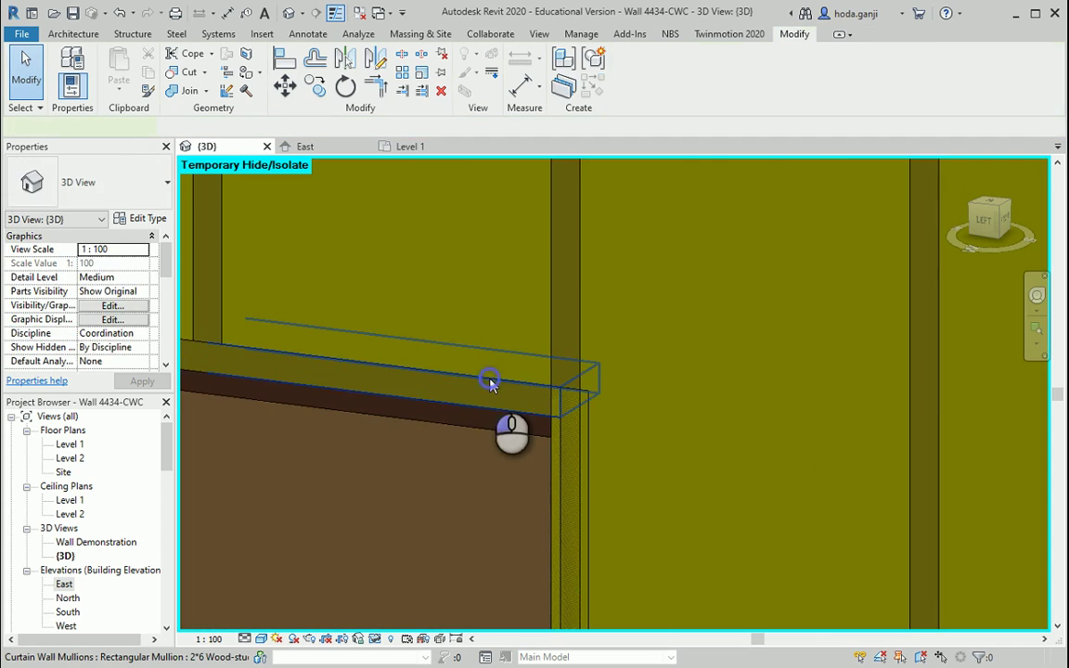
{"action": "left_click", "coordinate": [489, 377]}
{"action": "middle_click_drag", "start_coordinate": [553, 406], "coordinate": [660, 449], "text": "shift"}
{"action": "scroll", "coordinate": [540, 377], "scroll_direction": "up", "scroll_amount": 2}
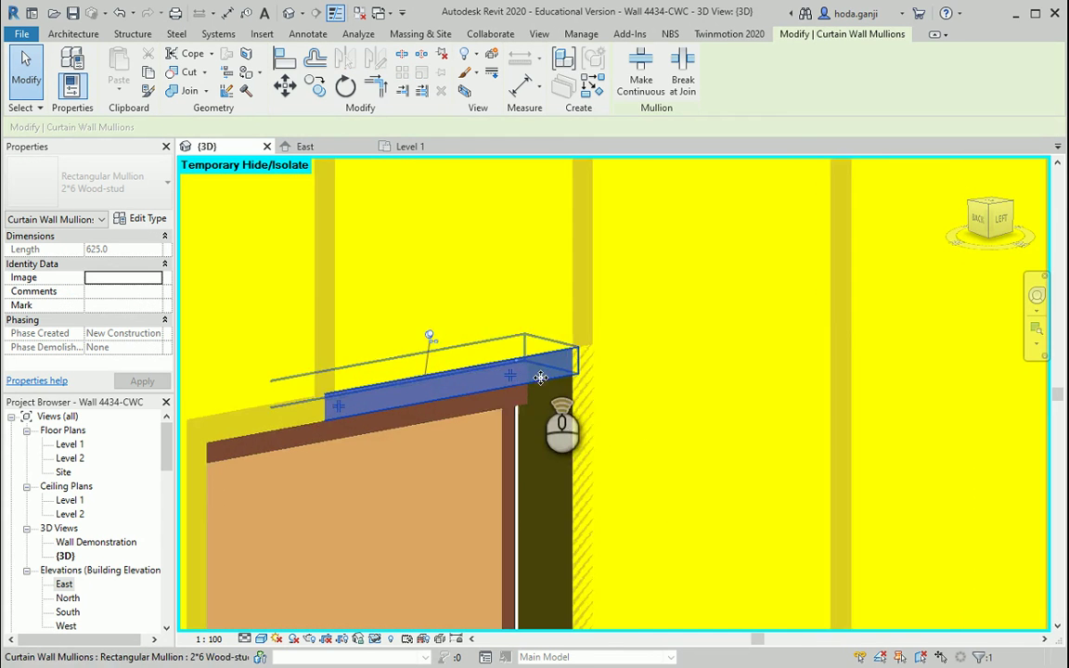
{"action": "left_click", "coordinate": [506, 380]}
Step: Reset the temporary hide/isolate in the 3D view to bring back all wall layers around the door
{"action": "scroll", "coordinate": [521, 300], "scroll_direction": "down", "scroll_amount": 2}
{"action": "middle_click_drag", "start_coordinate": [522, 307], "coordinate": [480, 422], "text": "shift"}
{"action": "left_click", "coordinate": [639, 591]}
{"action": "middle_click_drag", "start_coordinate": [527, 550], "coordinate": [636, 554], "text": "shift"}
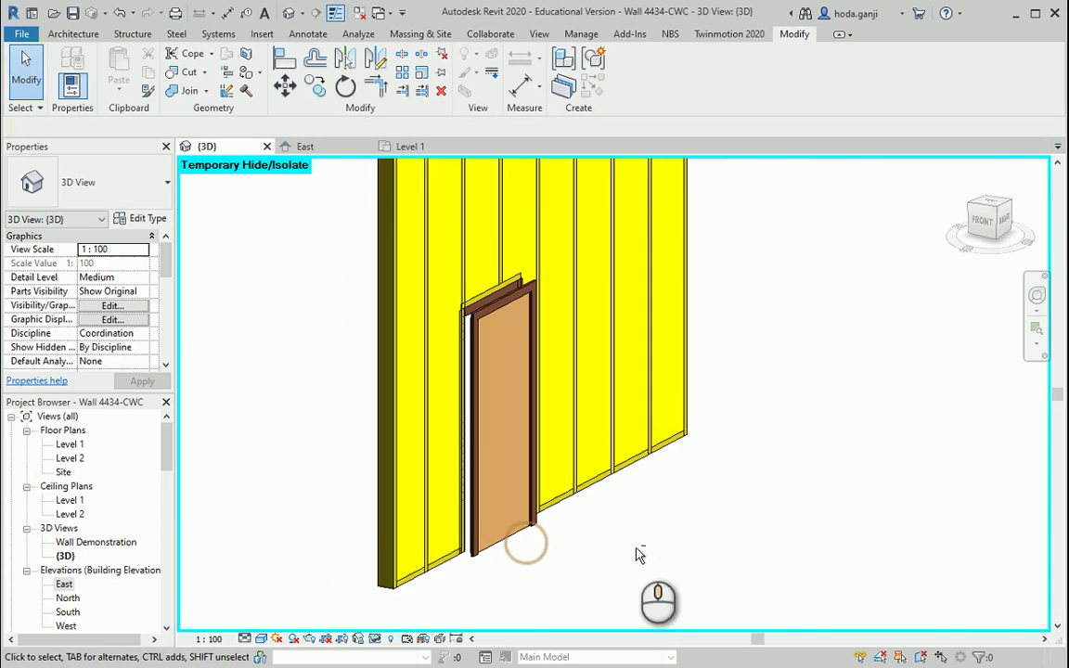
{"action": "left_click", "coordinate": [375, 640]}
{"action": "left_click", "coordinate": [445, 621]}
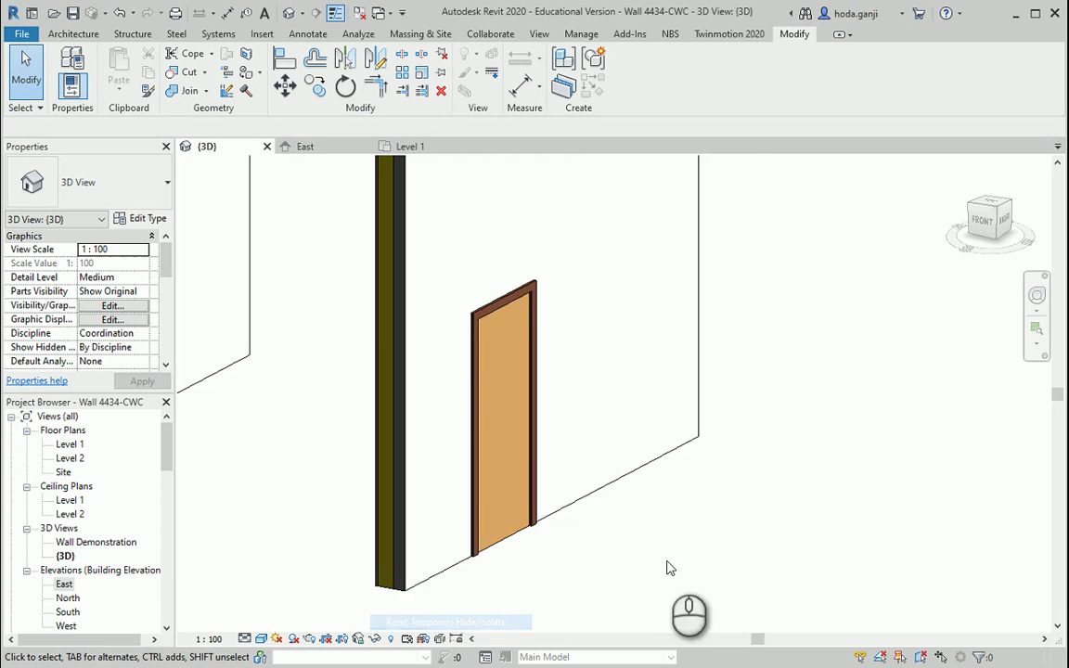
{"action": "middle_click_drag", "start_coordinate": [548, 496], "coordinate": [744, 454], "text": "shift"}
{"action": "scroll", "coordinate": [745, 454], "scroll_direction": "up", "scroll_amount": 2}
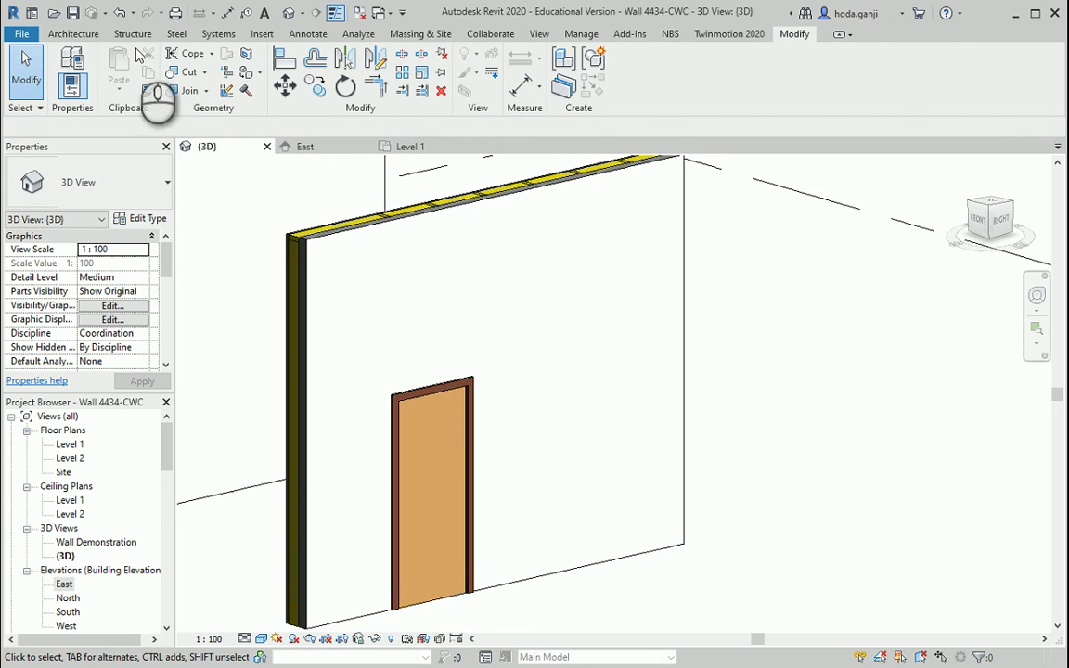
Step: Place an M_Window-Casement-Double 1400 x 1800mm window in the wall beside the door, 742.5 mm from both the door and the wall end
{"action": "left_click", "coordinate": [74, 34]}
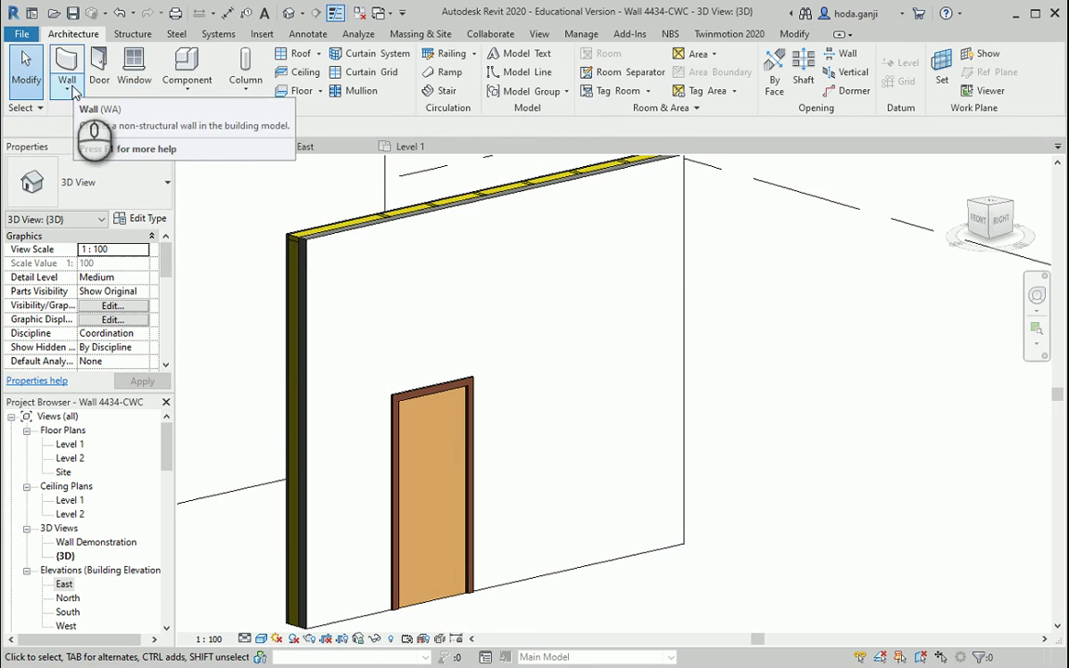
{"action": "left_click", "coordinate": [134, 70]}
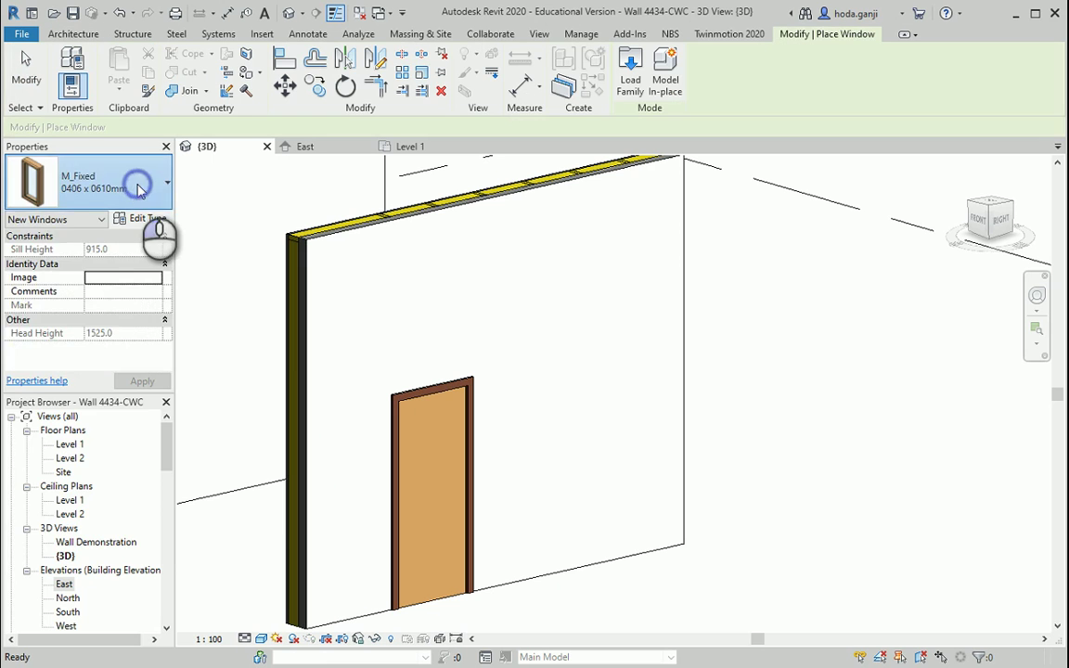
{"action": "left_click", "coordinate": [138, 189]}
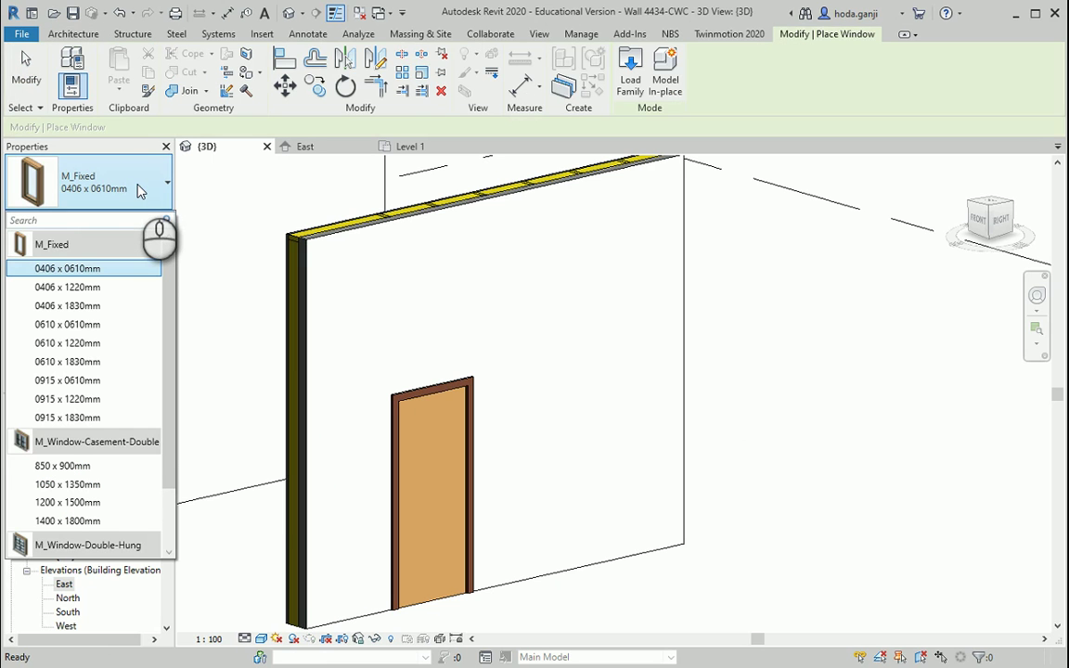
{"action": "scroll", "coordinate": [158, 393], "scroll_direction": "down", "scroll_amount": 2}
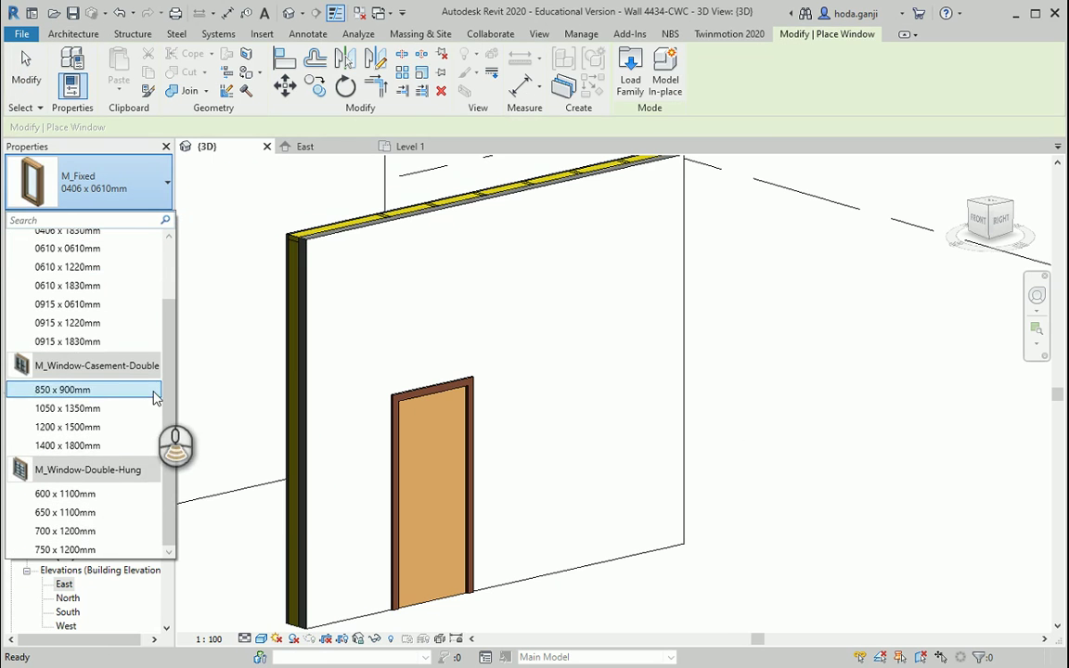
{"action": "left_click", "coordinate": [125, 445]}
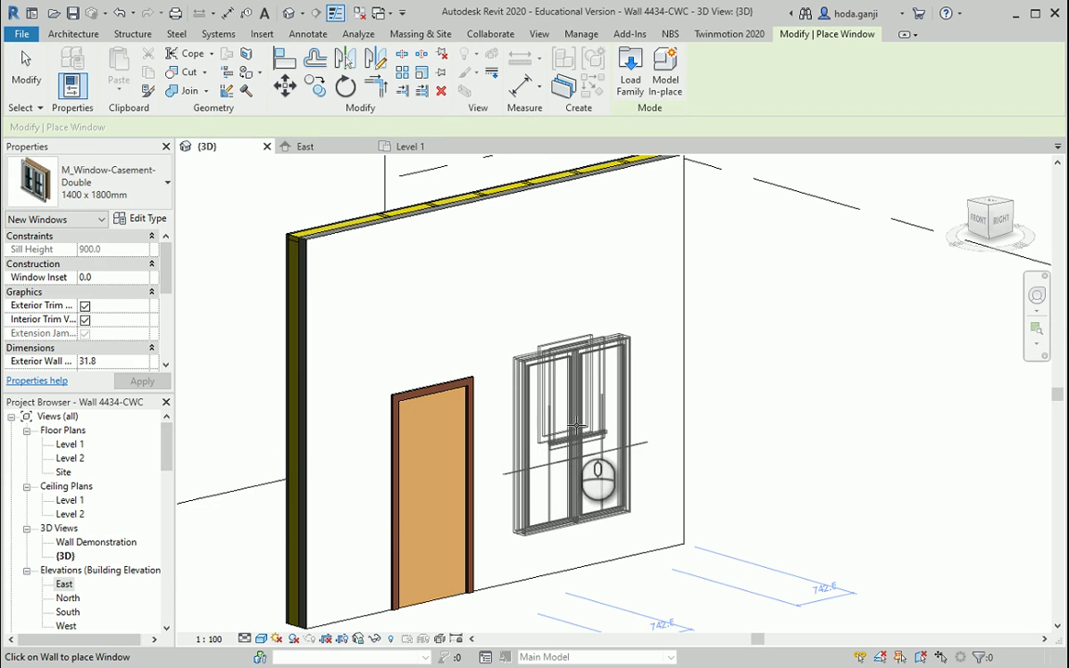
{"action": "left_click", "coordinate": [639, 446]}
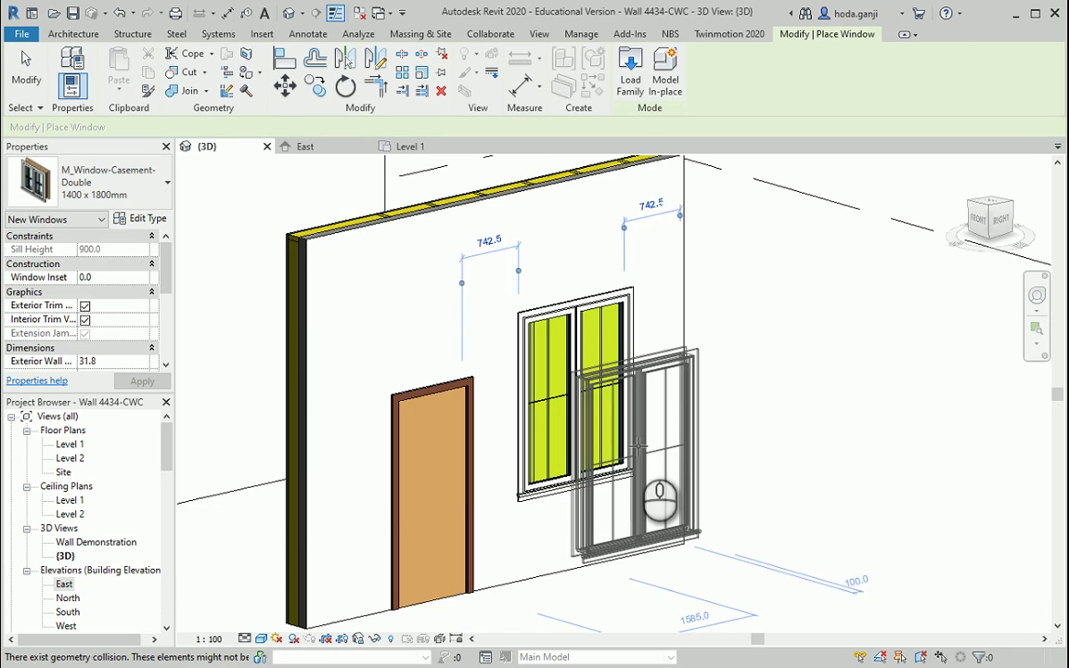
{"action": "key", "text": "Escape"}
{"action": "key", "text": "Escape"}
Step: In the Level 1 plan, cut a rectangular wall opening in the curtain wall behind the window, deleting the mullions that cannot be created
{"action": "middle_click_drag", "start_coordinate": [652, 494], "coordinate": [419, 196], "text": "shift"}
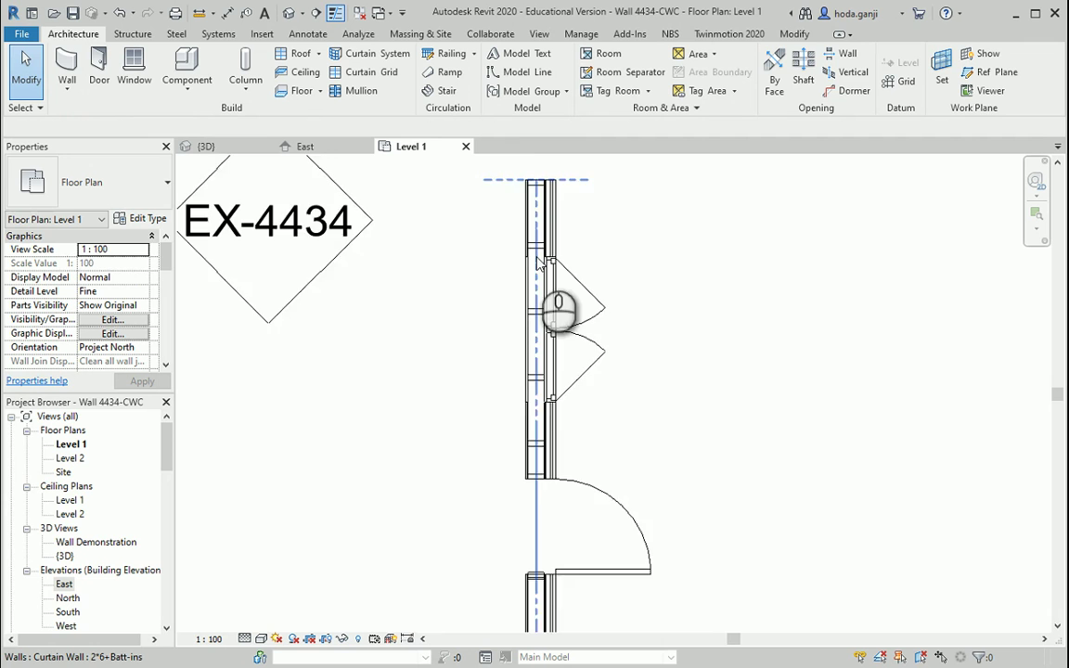
{"action": "scroll", "coordinate": [538, 265], "scroll_direction": "up", "scroll_amount": 3}
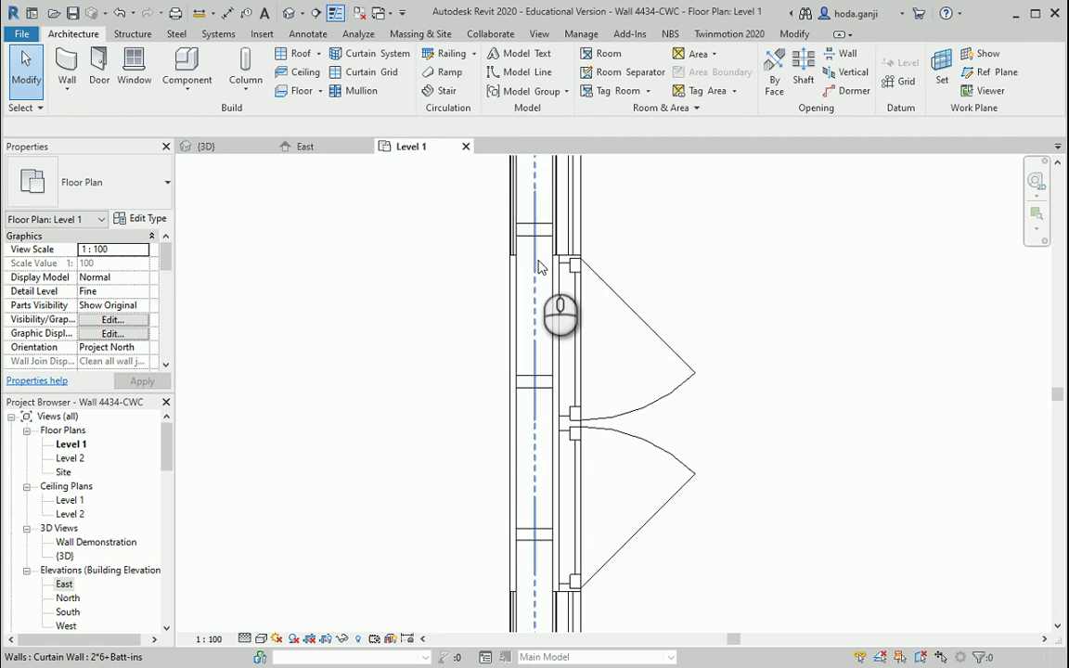
{"action": "left_click", "coordinate": [843, 55]}
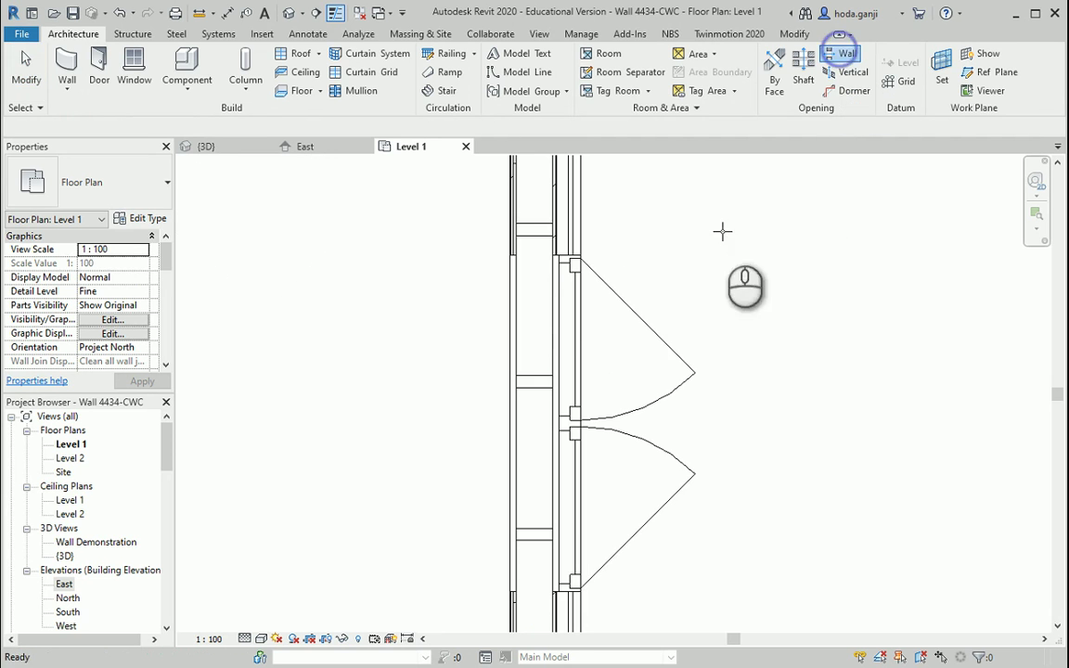
{"action": "left_click", "coordinate": [539, 563]}
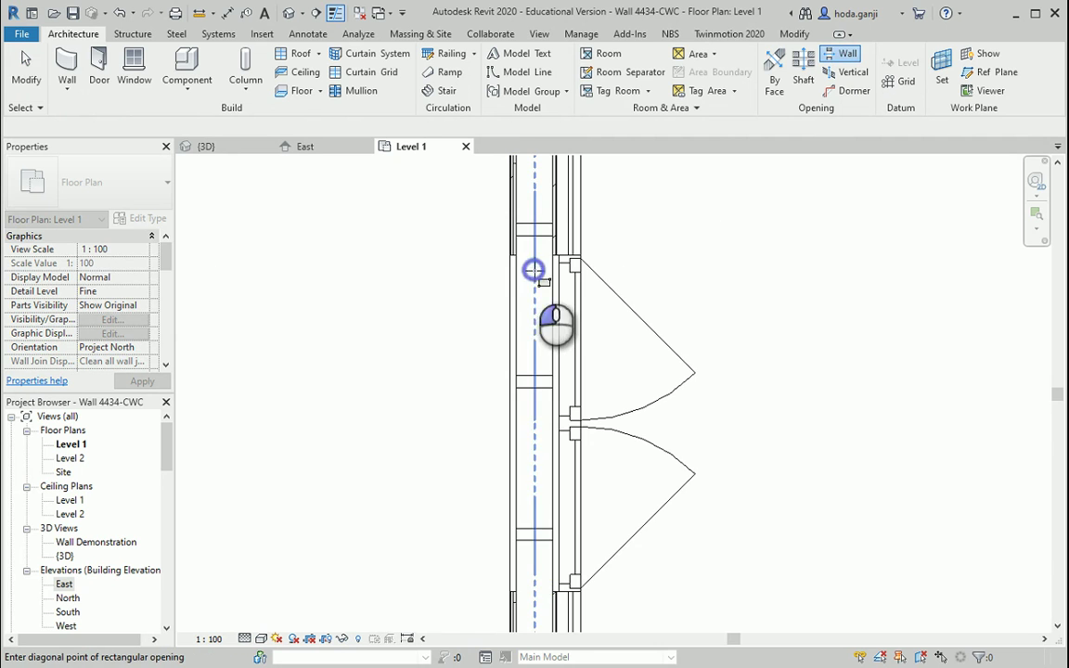
{"action": "left_click", "coordinate": [535, 571]}
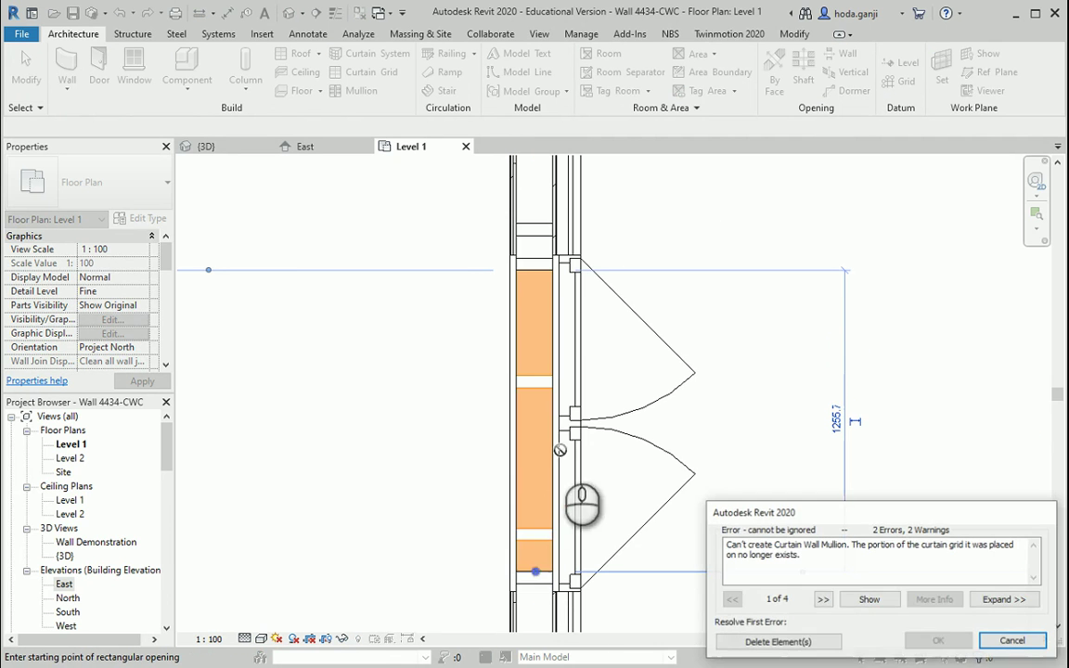
{"action": "left_click", "coordinate": [794, 647]}
Step: Align the wall opening's end farther from the door with the edge of the casement window
{"action": "scroll", "coordinate": [575, 297], "scroll_direction": "up", "scroll_amount": 5}
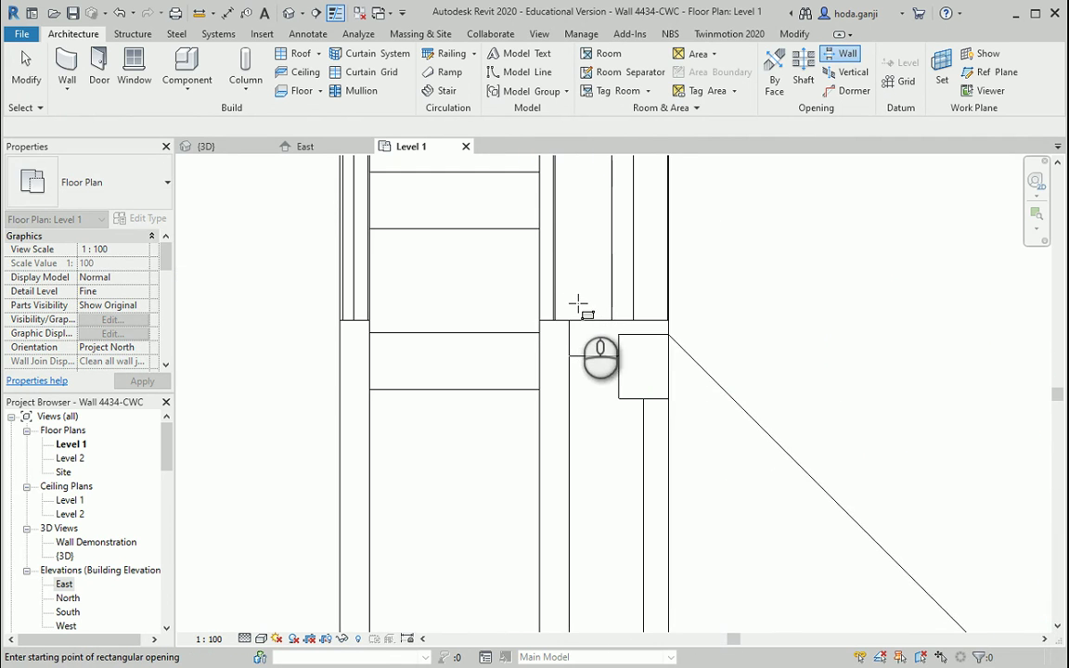
{"action": "key", "text": "a"}
{"action": "key", "text": "l"}
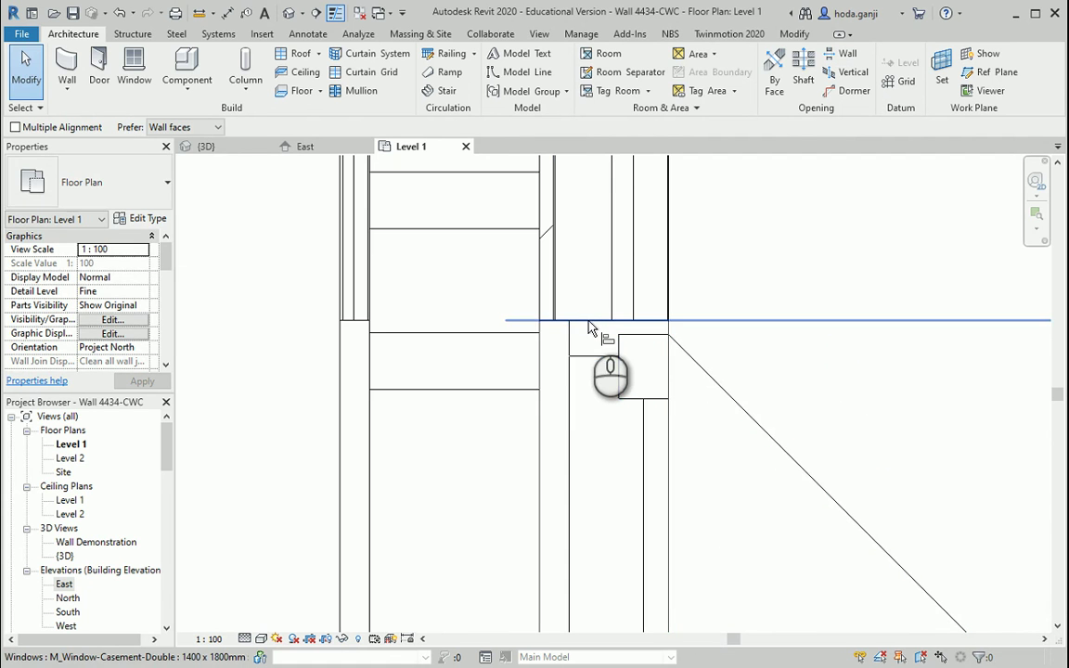
{"action": "left_click", "coordinate": [590, 322]}
{"action": "left_click", "coordinate": [461, 390]}
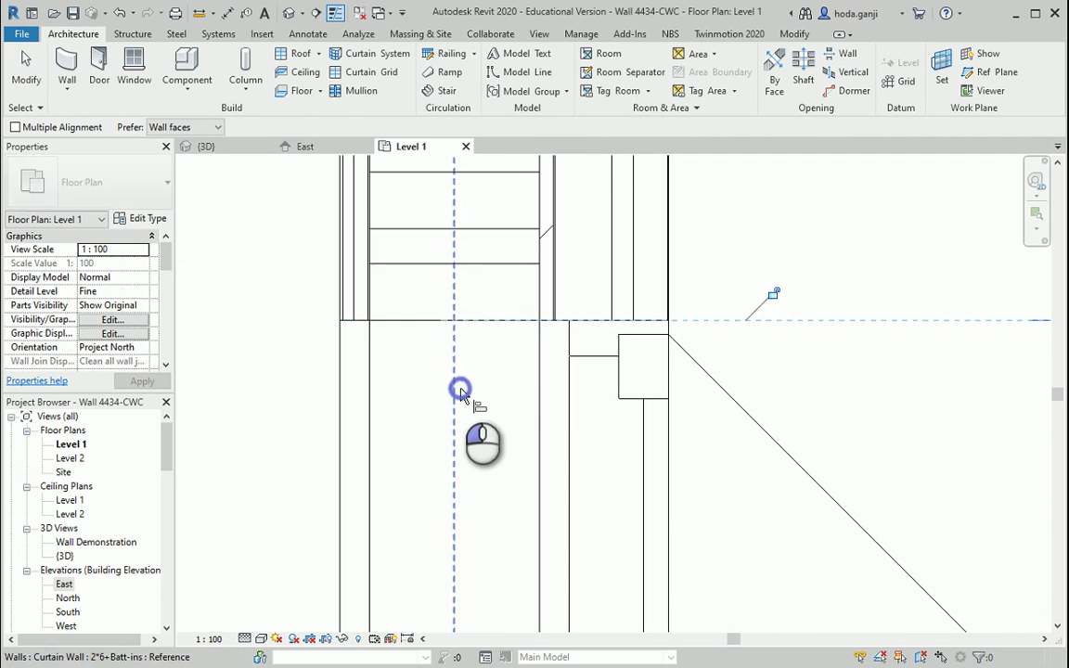
Step: Align the wall opening's end nearer the door with the window's corresponding edge and finish aligning
{"action": "scroll", "coordinate": [463, 224], "scroll_direction": "down", "scroll_amount": 5}
{"action": "scroll", "coordinate": [455, 543], "scroll_direction": "up", "scroll_amount": 2}
{"action": "scroll", "coordinate": [462, 412], "scroll_direction": "up", "scroll_amount": 3}
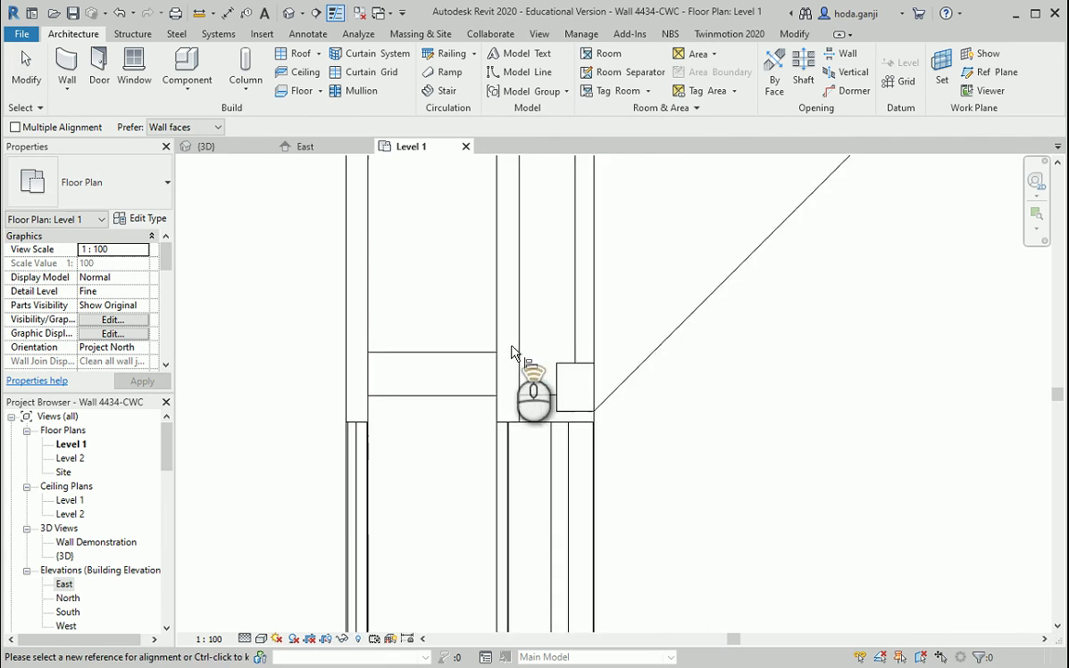
{"action": "left_click", "coordinate": [598, 548]}
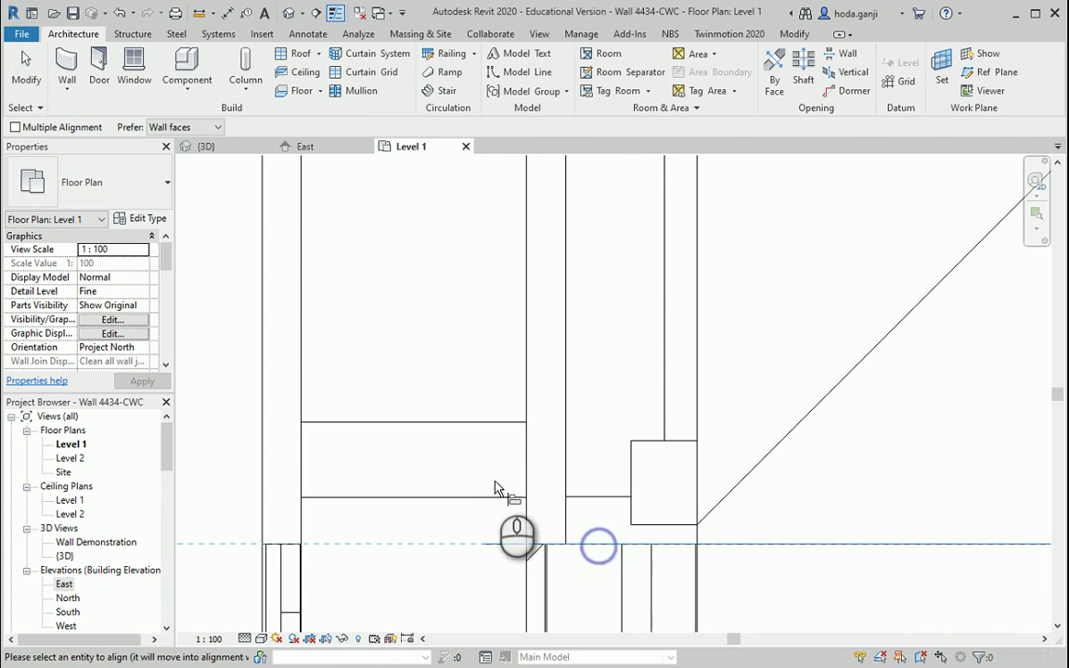
{"action": "left_click", "coordinate": [420, 424]}
{"action": "scroll", "coordinate": [451, 418], "scroll_direction": "down", "scroll_amount": 5}
{"action": "key", "text": "Escape"}
{"action": "key", "text": "Escape"}
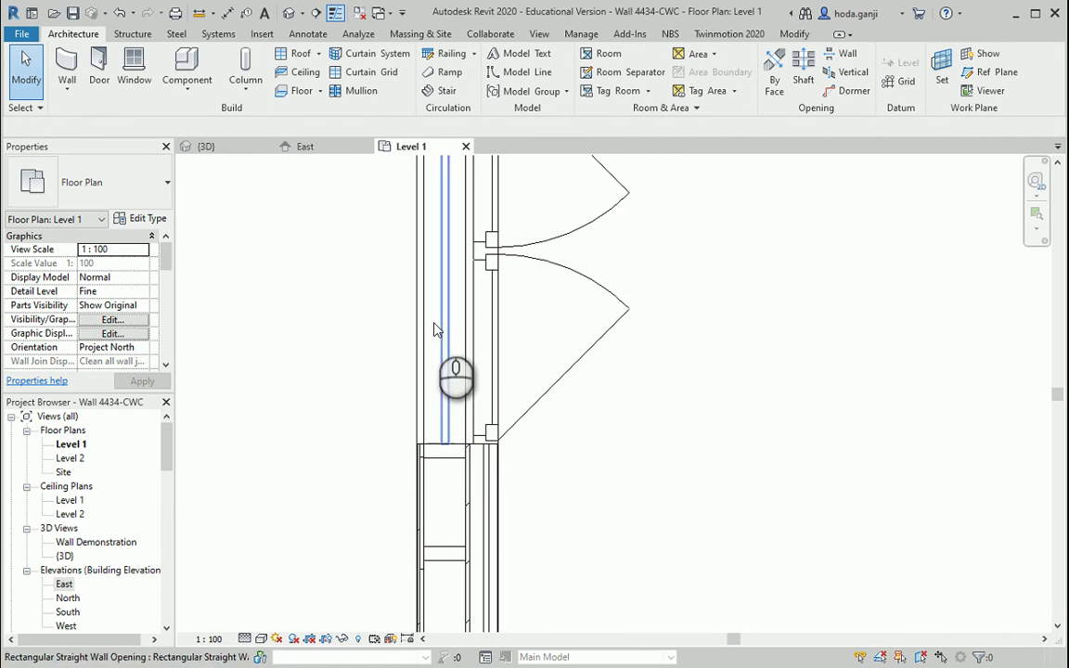
Step: Select the window's wall opening and stretch its top edge up above the window head in the East elevation
{"action": "left_click", "coordinate": [443, 344]}
{"action": "scroll", "coordinate": [537, 422], "scroll_direction": "down", "scroll_amount": 1}
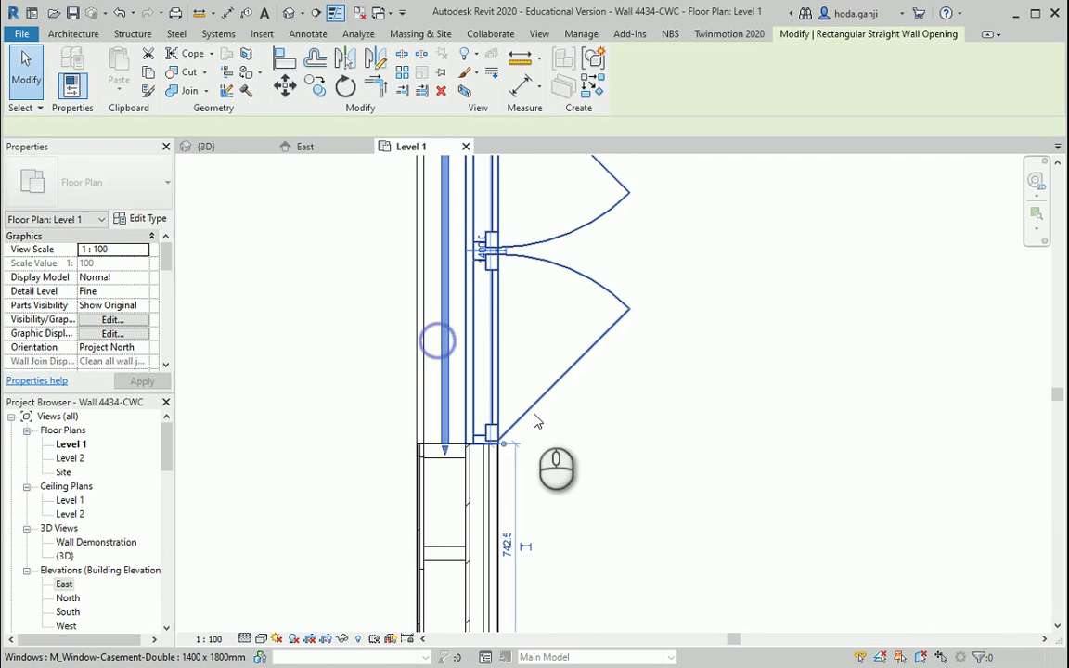
{"action": "scroll", "coordinate": [473, 206], "scroll_direction": "up", "scroll_amount": 2}
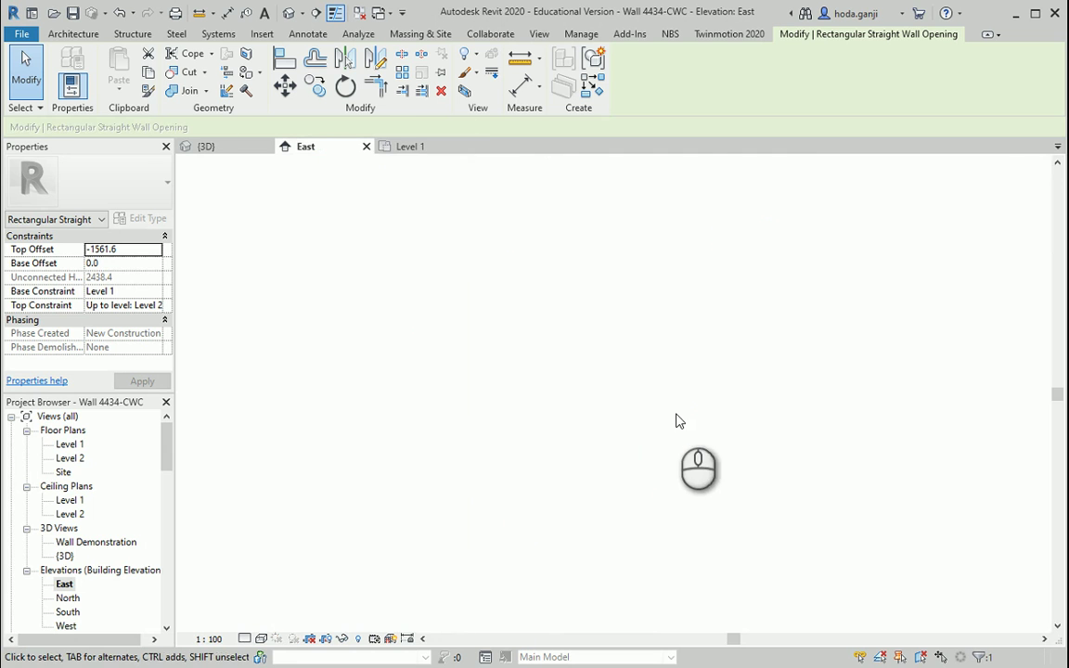
{"action": "scroll", "coordinate": [580, 309], "scroll_direction": "down", "scroll_amount": 2}
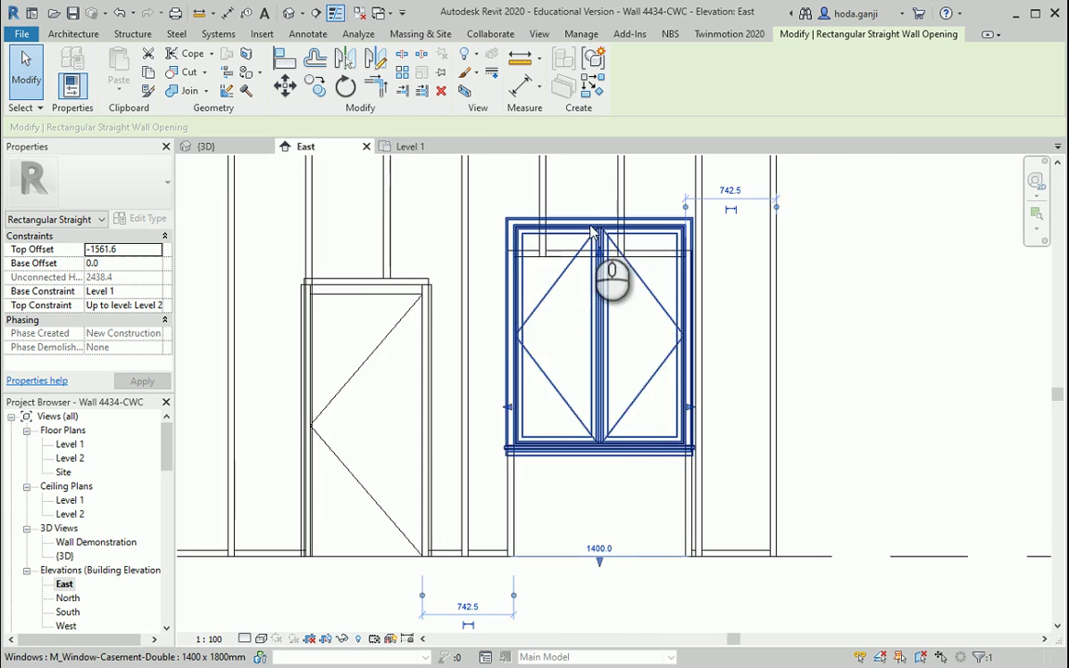
{"action": "scroll", "coordinate": [611, 288], "scroll_direction": "up", "scroll_amount": 4}
{"action": "left_click_drag", "start_coordinate": [604, 302], "coordinate": [600, 189]}
{"action": "scroll", "coordinate": [608, 206], "scroll_direction": "up", "scroll_amount": 2}
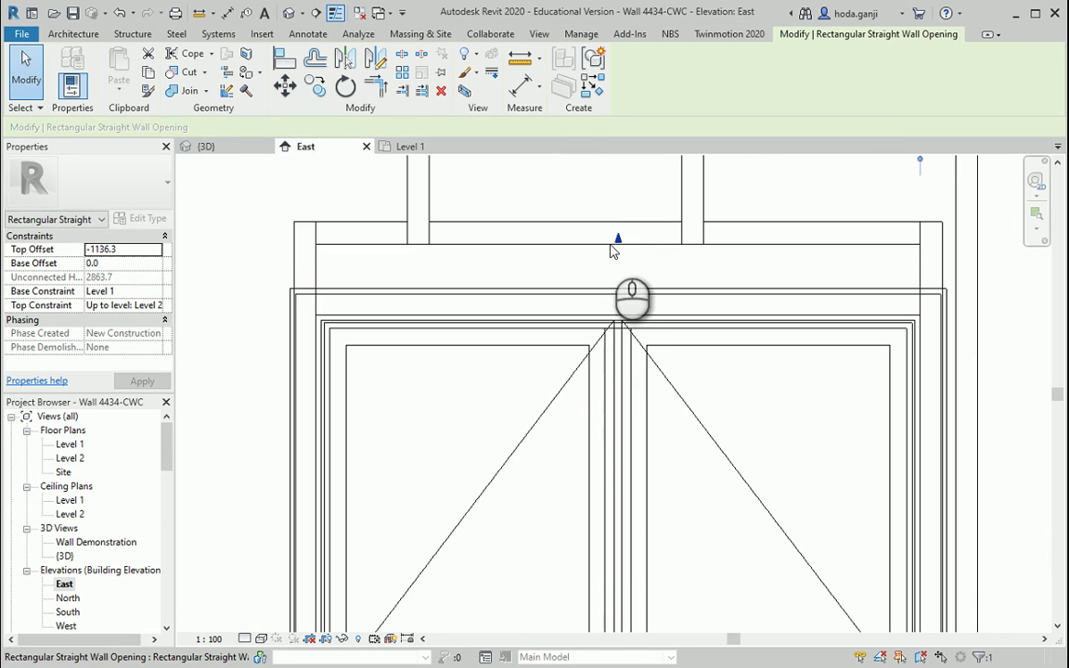
Step: Align the top edge of the wall opening with the top of the window's exterior trim
{"action": "key", "text": "a"}
{"action": "key", "text": "l"}
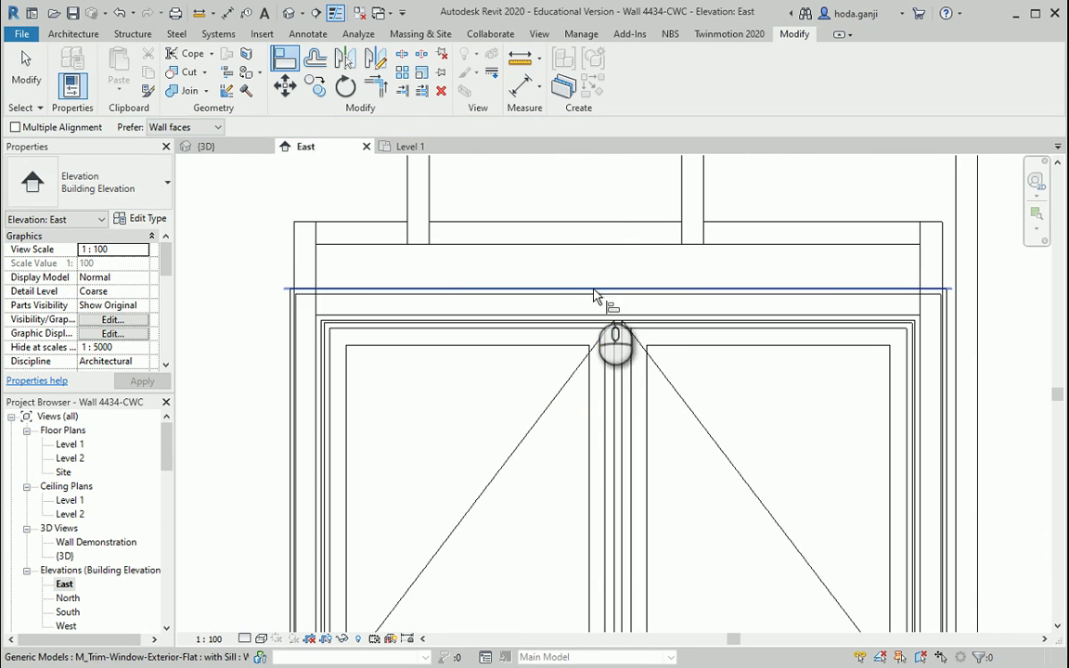
{"action": "left_click", "coordinate": [594, 290]}
{"action": "scroll", "coordinate": [596, 274], "scroll_direction": "down", "scroll_amount": 5}
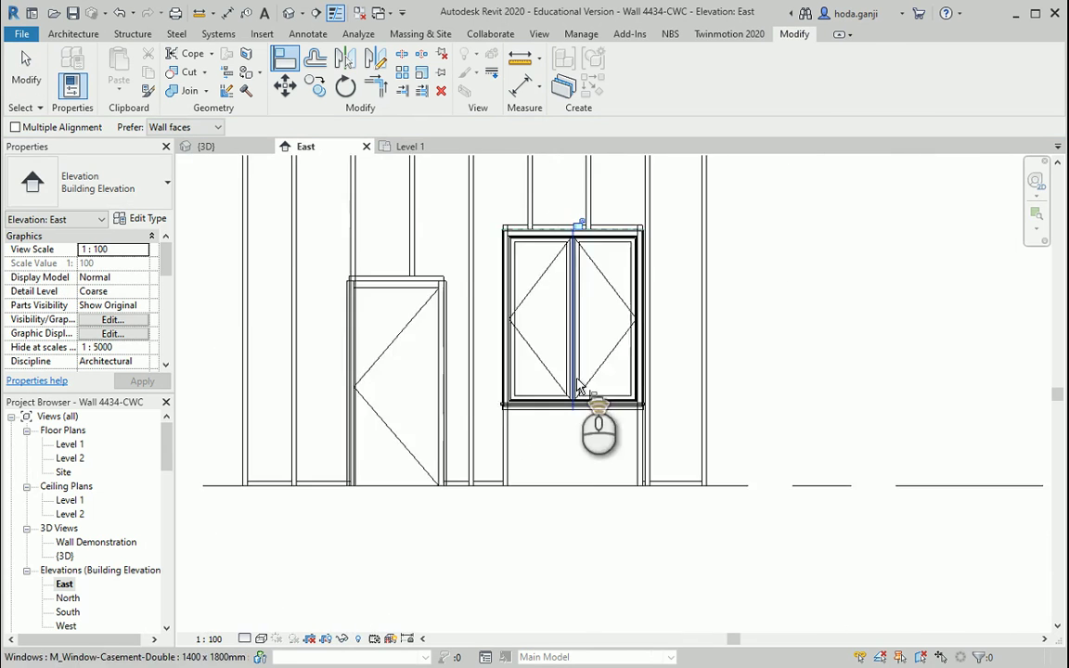
Step: Align the bottom edge of the wall opening with the window's sill line, deleting the mullions that cannot be created
{"action": "scroll", "coordinate": [542, 440], "scroll_direction": "up", "scroll_amount": 4}
{"action": "scroll", "coordinate": [315, 403], "scroll_direction": "up", "scroll_amount": 3}
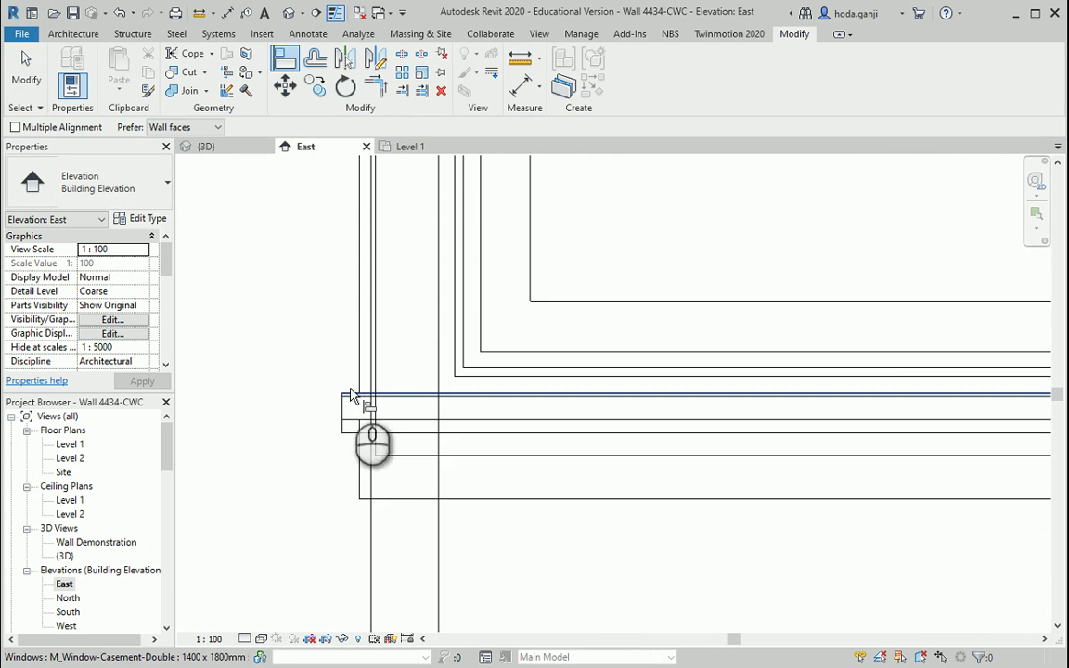
{"action": "scroll", "coordinate": [351, 394], "scroll_direction": "down", "scroll_amount": 5}
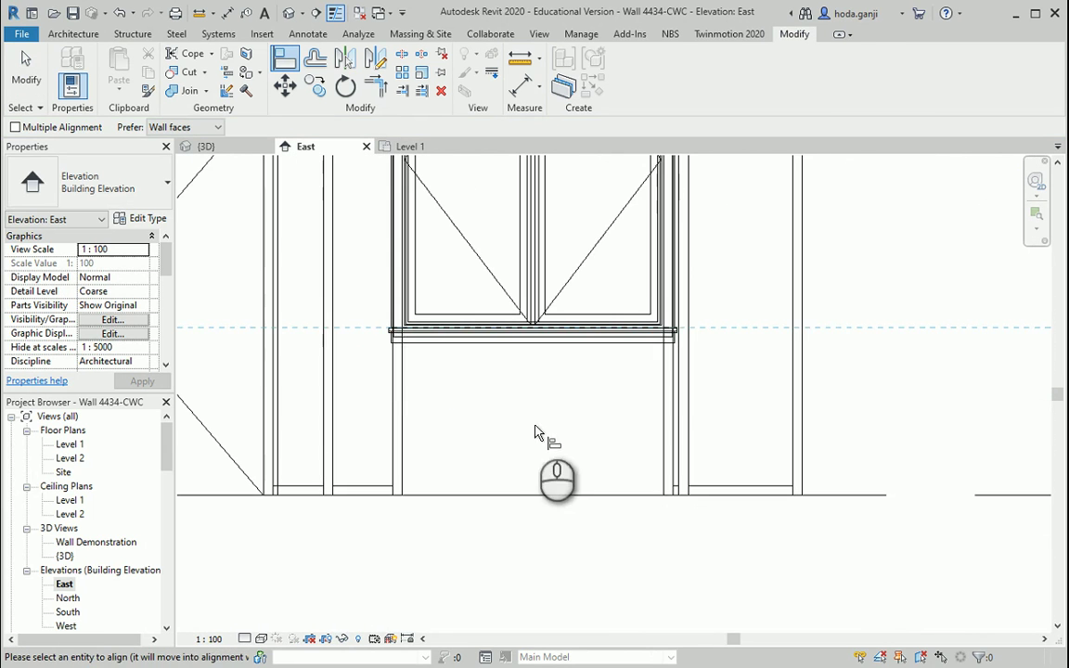
{"action": "left_click", "coordinate": [509, 498]}
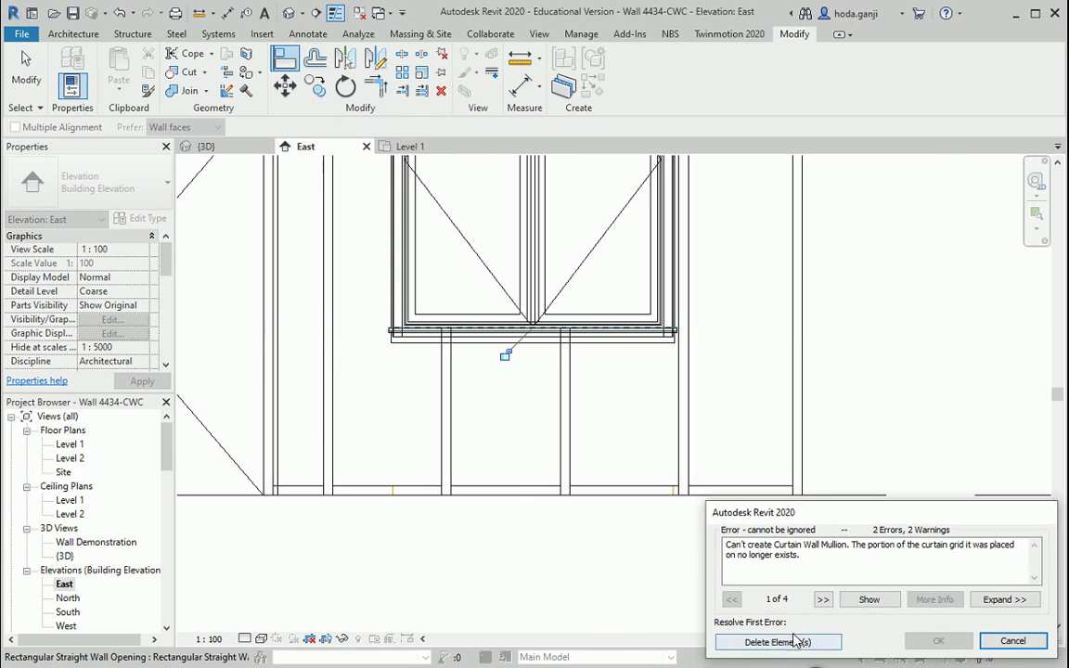
{"action": "left_click", "coordinate": [780, 641]}
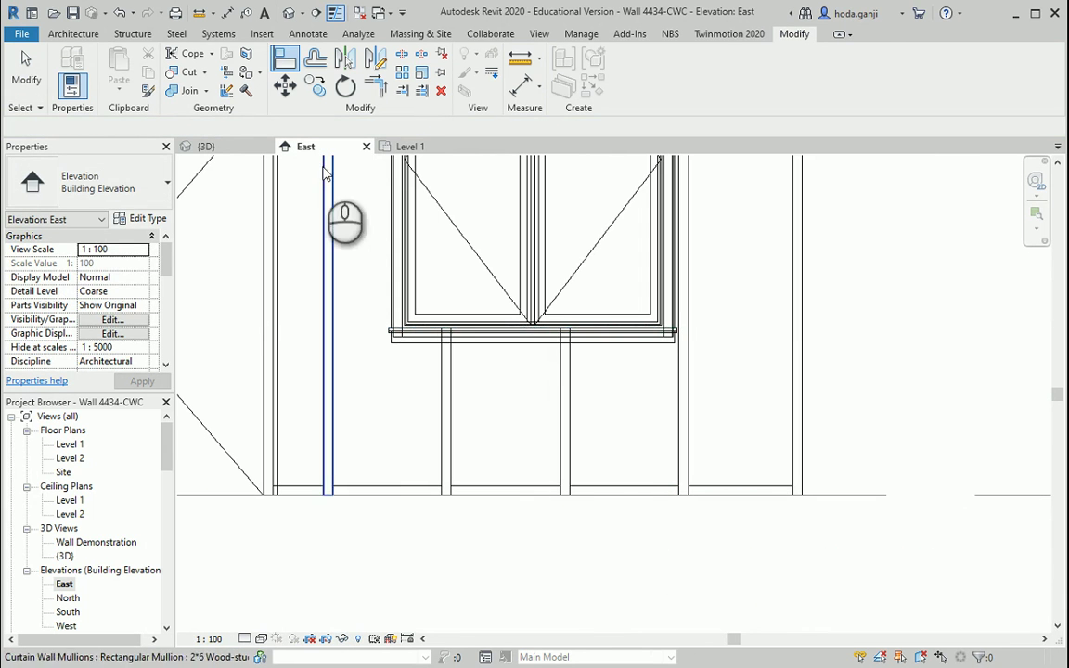
Step: In the 3D view, temporarily hide the Wall 4435-IN and Wall 4435-Ex layers to expose the curtain-wall studs around the window
{"action": "left_click", "coordinate": [239, 147]}
{"action": "middle_click_drag", "start_coordinate": [400, 505], "coordinate": [446, 513], "text": "shift"}
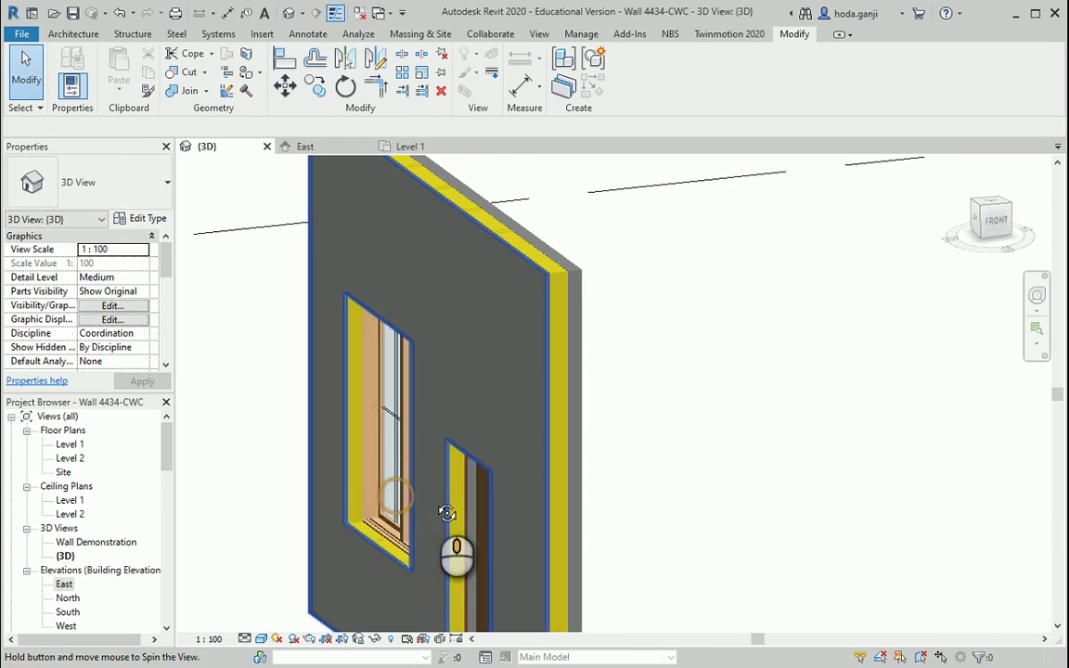
{"action": "left_click", "coordinate": [527, 264]}
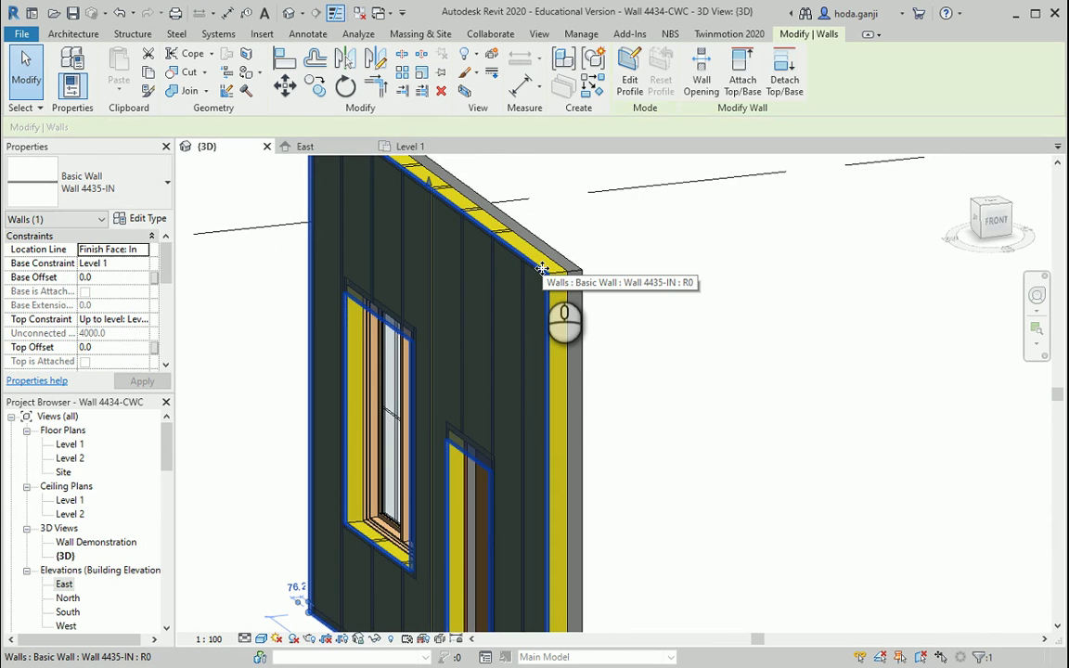
{"action": "key", "text": "h"}
{"action": "key", "text": "h"}
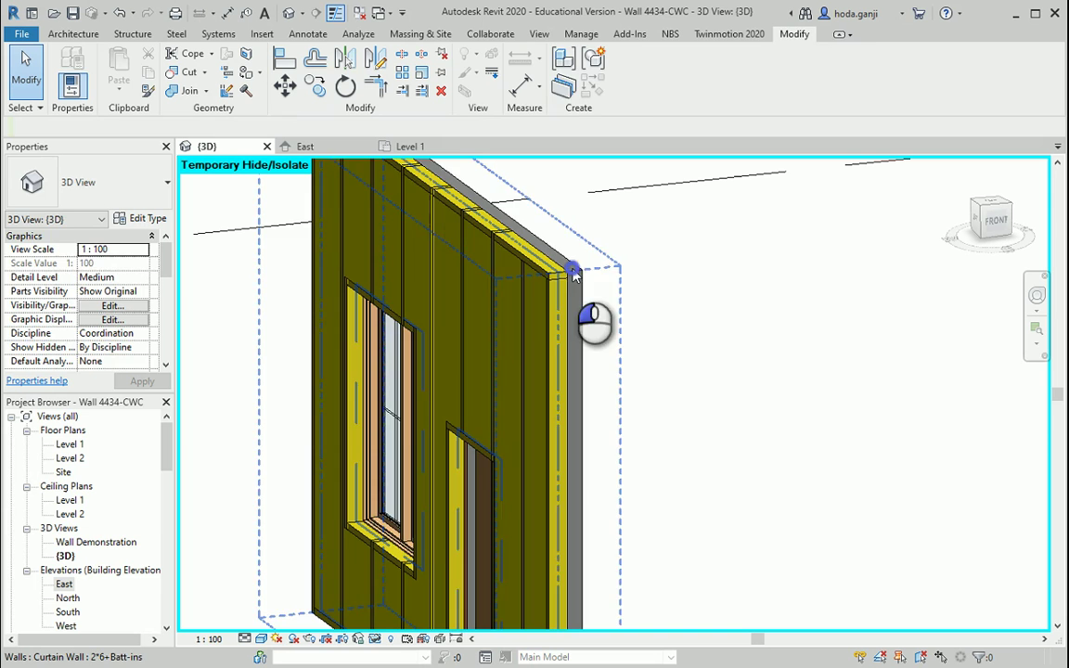
{"action": "left_click", "coordinate": [585, 329]}
{"action": "key", "text": "h"}
{"action": "key", "text": "h"}
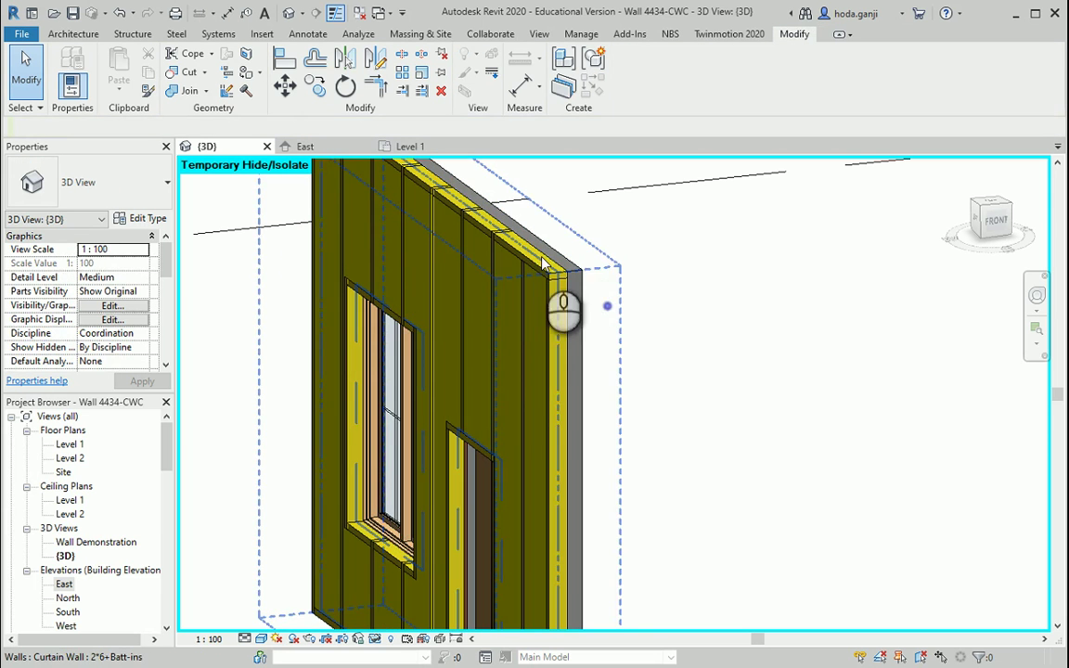
{"action": "left_click", "coordinate": [585, 290]}
{"action": "key", "text": "h"}
Step: Set the 3D view to Hidden Line and toggle both joins of the window header's first mullion so it extends over the adjoining studs
{"action": "middle_click_drag", "start_coordinate": [356, 372], "coordinate": [492, 381]}
{"action": "scroll", "coordinate": [313, 312], "scroll_direction": "up", "scroll_amount": 2}
{"action": "middle_click_drag", "start_coordinate": [310, 306], "coordinate": [408, 330]}
{"action": "scroll", "coordinate": [420, 337], "scroll_direction": "up", "scroll_amount": 3}
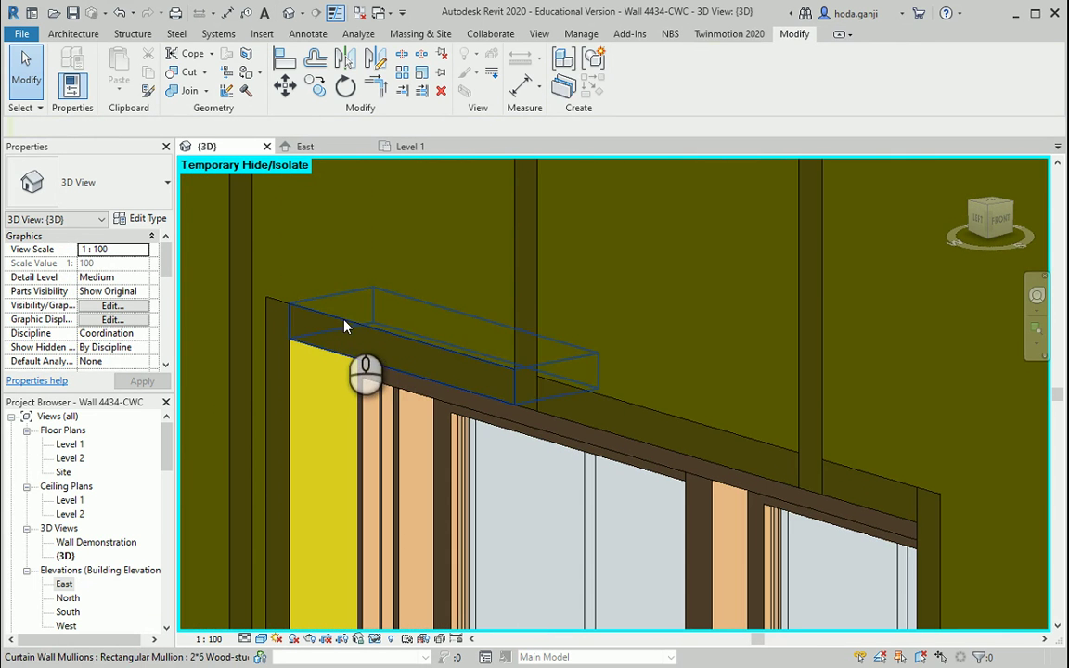
{"action": "left_click", "coordinate": [347, 321]}
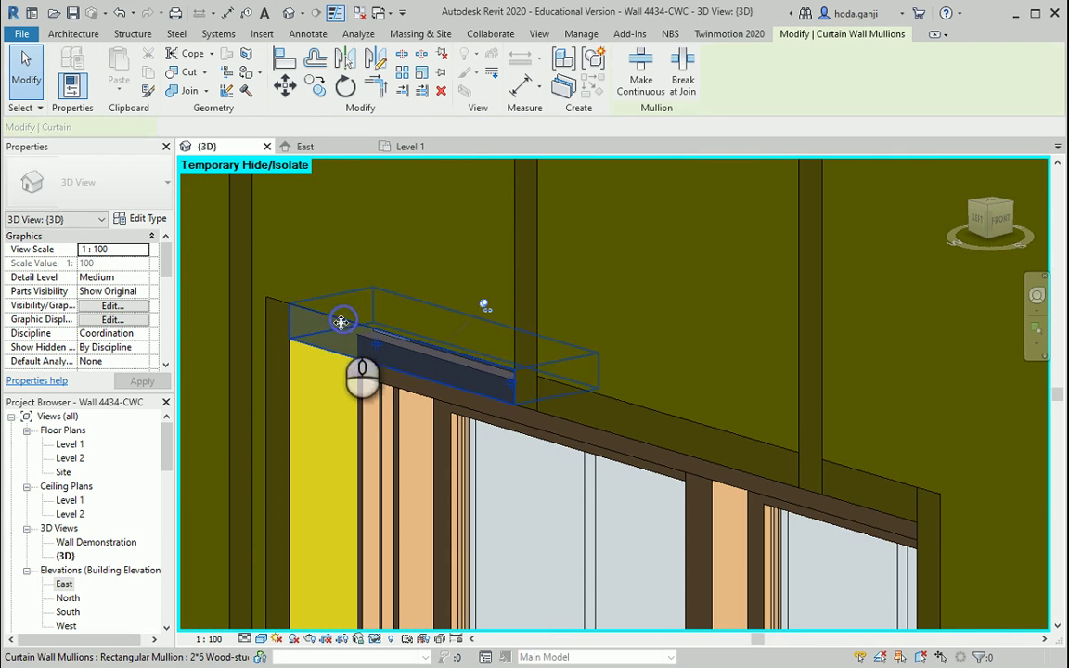
{"action": "left_click", "coordinate": [261, 638]}
{"action": "left_click", "coordinate": [286, 561]}
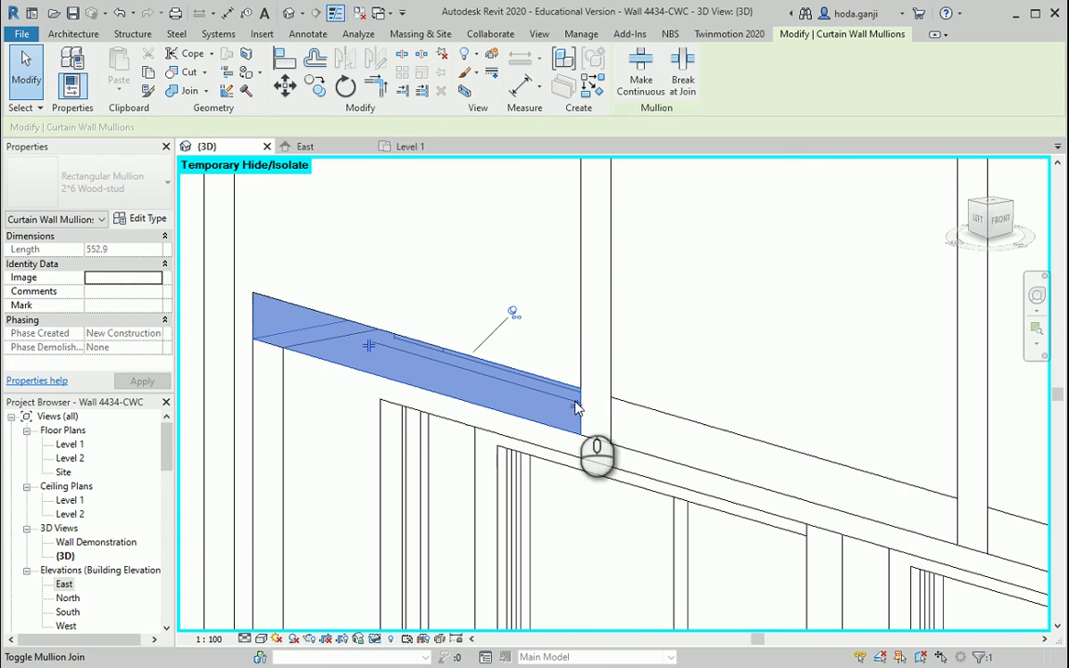
{"action": "middle_click_drag", "start_coordinate": [580, 405], "coordinate": [624, 461], "text": "shift"}
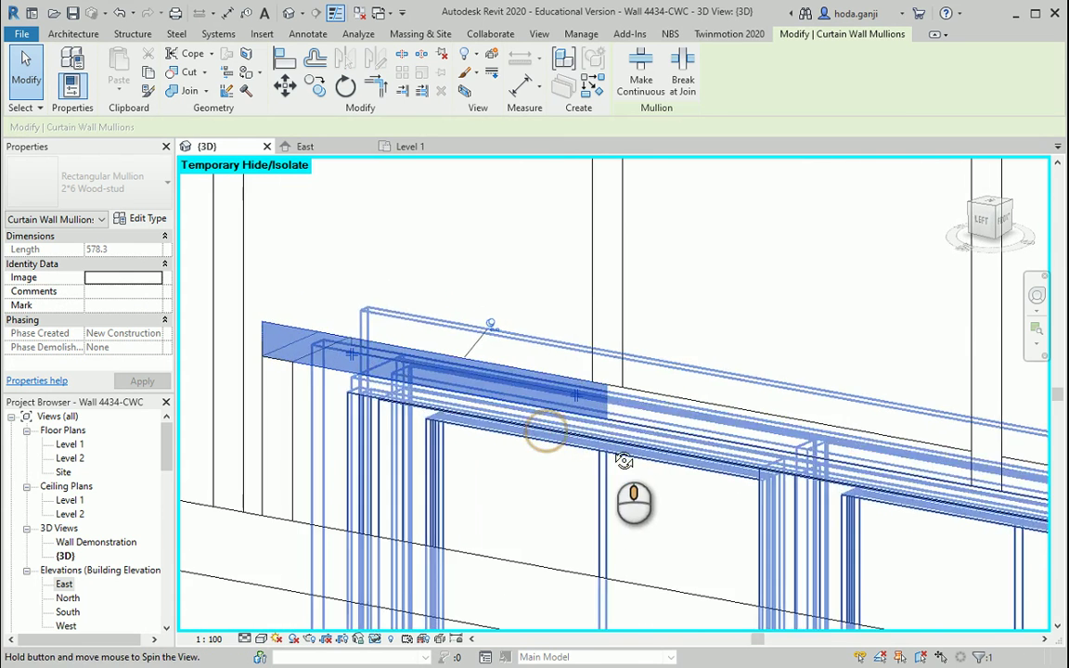
Step: Toggle the joins on the middle and last window header mullions so the header runs over the studs to the far jamb
{"action": "scroll", "coordinate": [492, 395], "scroll_direction": "up", "scroll_amount": 5}
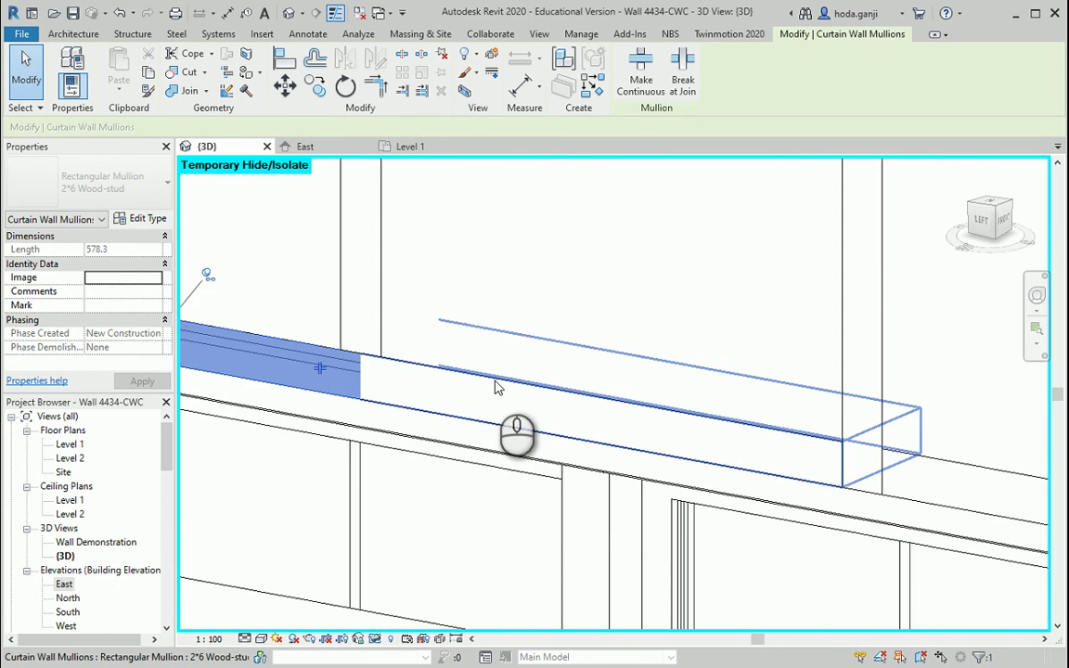
{"action": "left_click", "coordinate": [495, 381]}
{"action": "scroll", "coordinate": [406, 358], "scroll_direction": "down", "scroll_amount": 3}
{"action": "scroll", "coordinate": [668, 425], "scroll_direction": "up", "scroll_amount": 2}
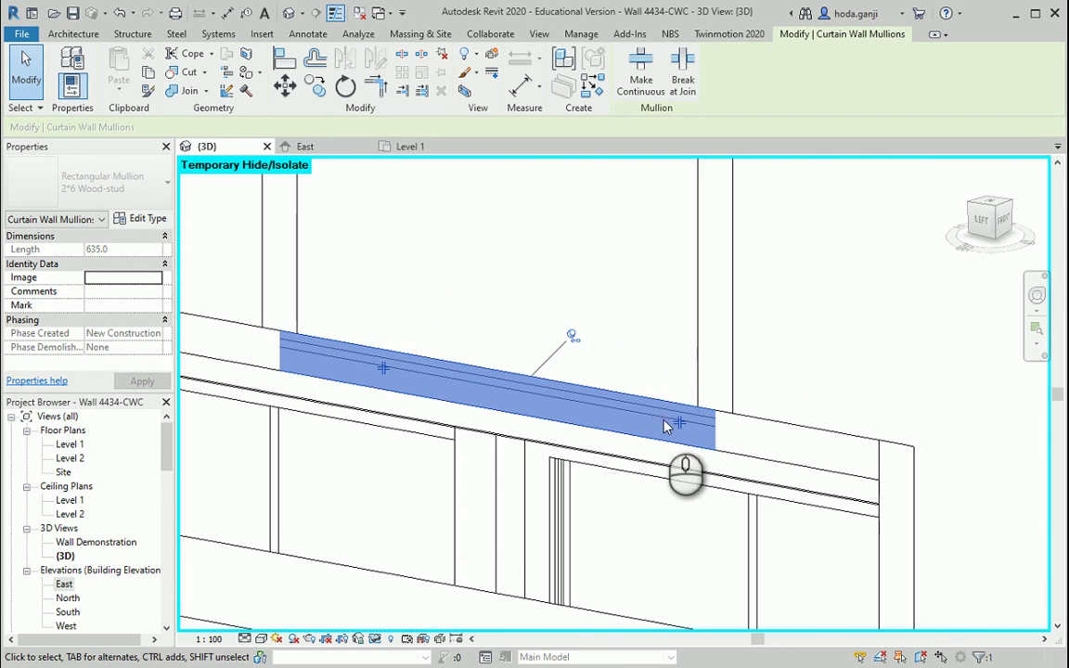
{"action": "left_click", "coordinate": [814, 442]}
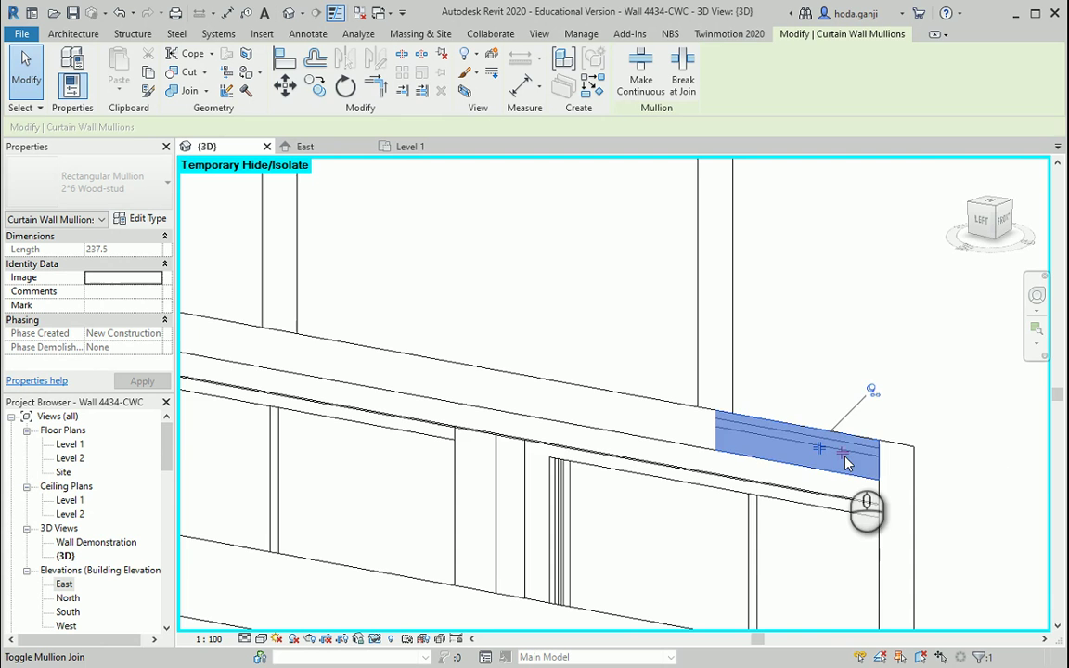
{"action": "scroll", "coordinate": [670, 373], "scroll_direction": "down", "scroll_amount": 4}
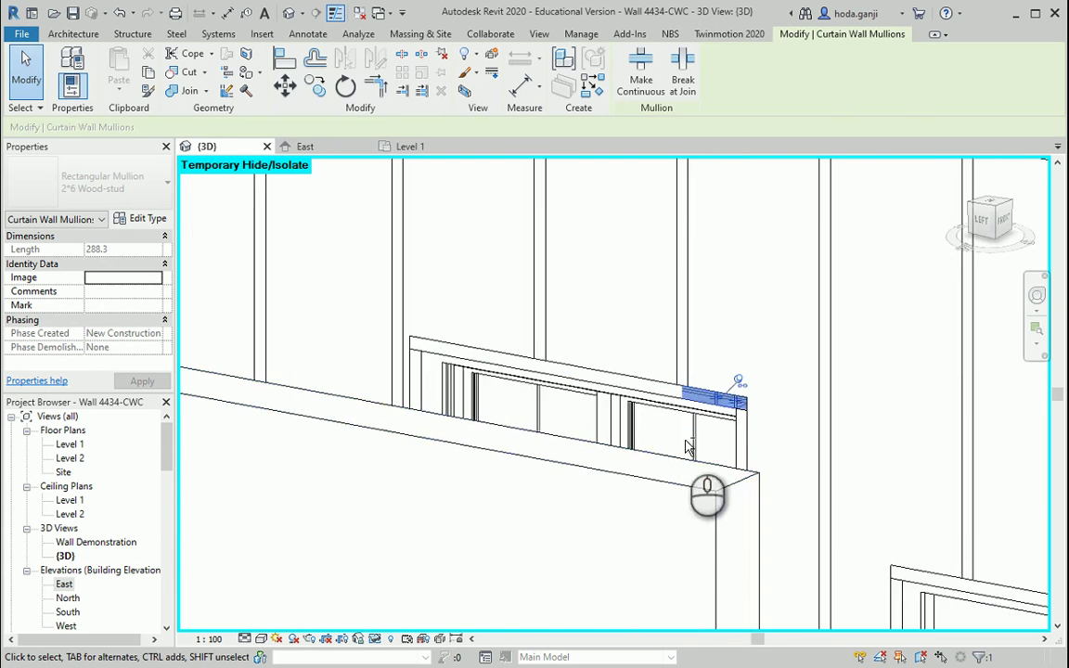
Step: Toggle both joins of the first sill mullion below the window so it runs through the jamb and cripple studs
{"action": "middle_click_drag", "start_coordinate": [686, 444], "coordinate": [603, 464], "text": "shift"}
{"action": "middle_click_drag", "start_coordinate": [655, 510], "coordinate": [559, 240]}
{"action": "middle_click_drag", "start_coordinate": [539, 511], "coordinate": [521, 454]}
{"action": "scroll", "coordinate": [433, 337], "scroll_direction": "up", "scroll_amount": 2}
{"action": "scroll", "coordinate": [436, 381], "scroll_direction": "up", "scroll_amount": 3}
{"action": "key", "text": "Escape"}
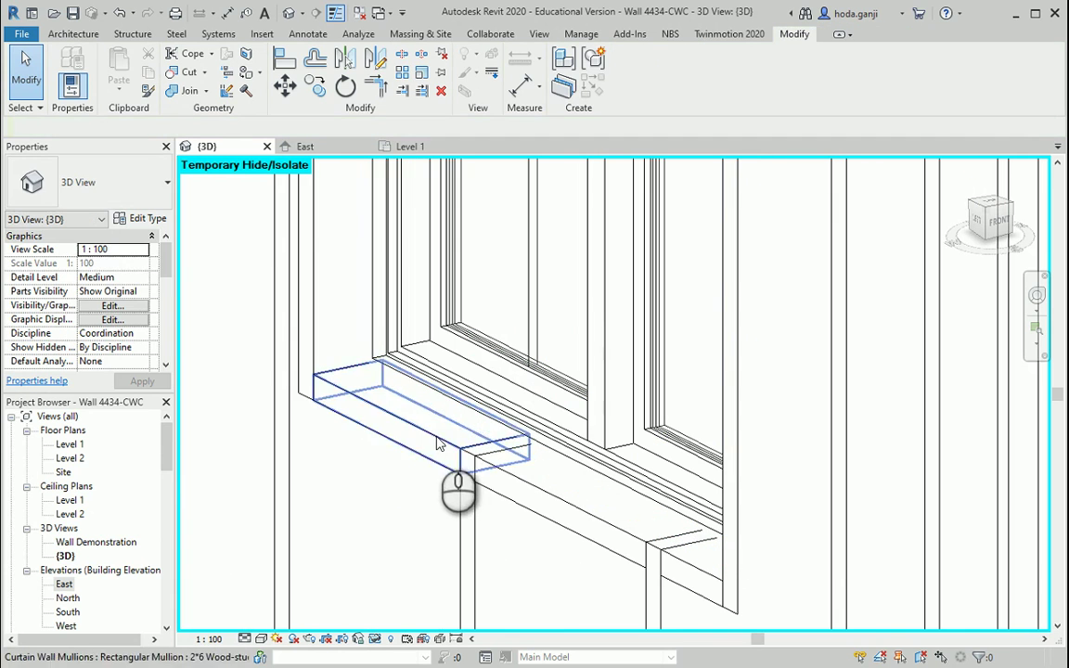
{"action": "left_click", "coordinate": [431, 440]}
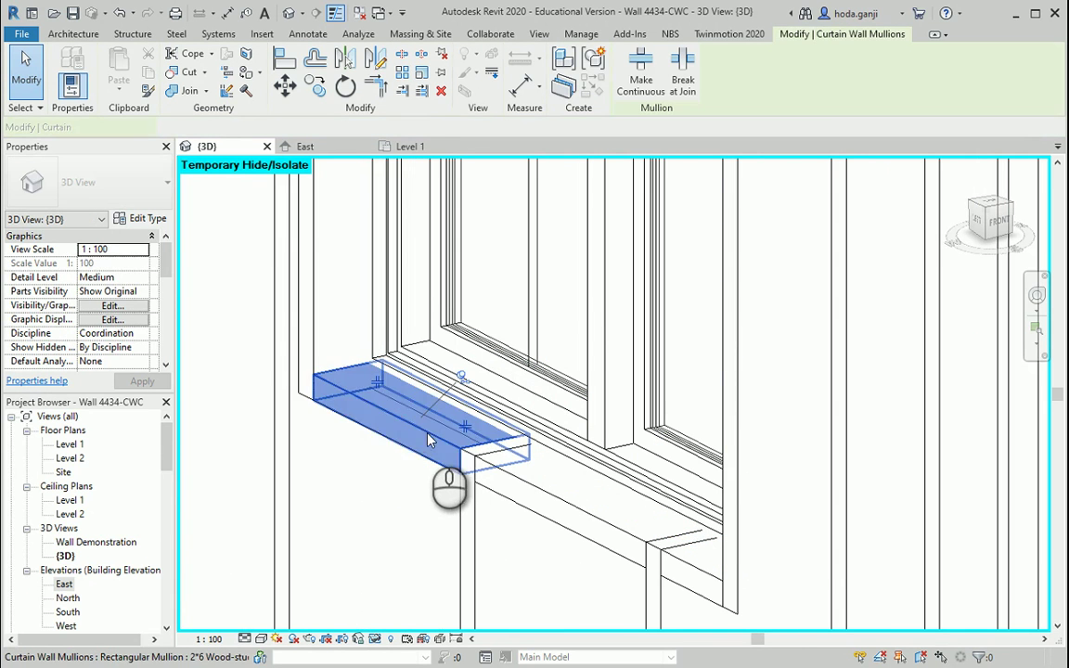
{"action": "left_click", "coordinate": [378, 384]}
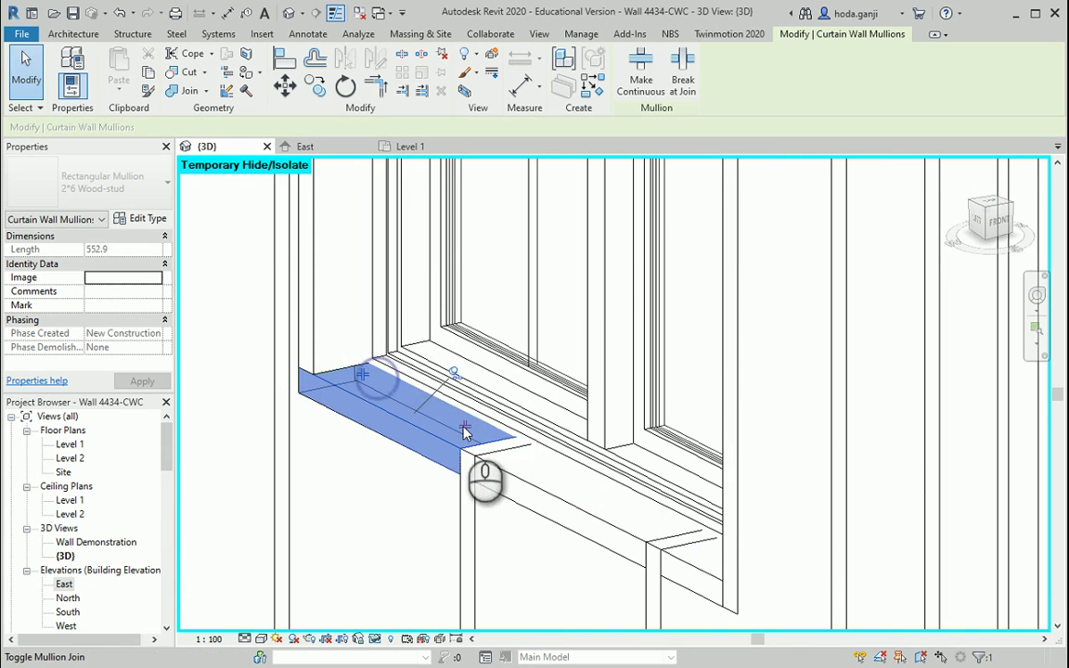
Step: Toggle the joins on the middle and last sill mullions so the sill runs across the cripple stud to the opposite jamb
{"action": "left_click", "coordinate": [504, 469]}
{"action": "middle_click_drag", "start_coordinate": [504, 469], "coordinate": [667, 466], "text": "shift"}
{"action": "left_click", "coordinate": [667, 464]}
{"action": "scroll", "coordinate": [791, 452], "scroll_direction": "up", "scroll_amount": 2}
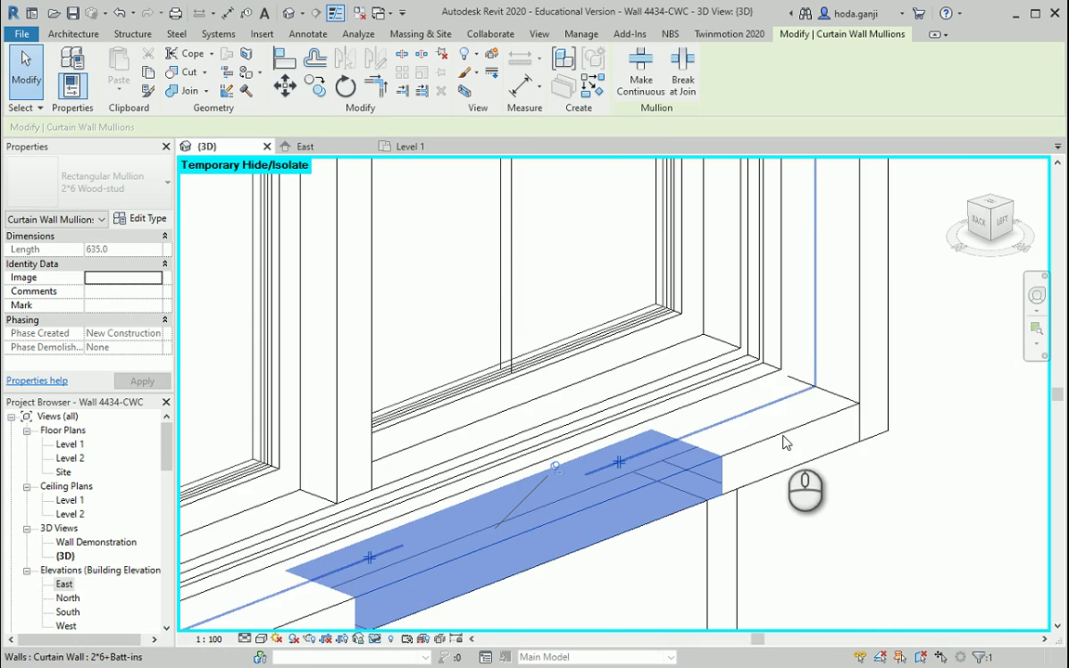
{"action": "left_click", "coordinate": [791, 474]}
{"action": "scroll", "coordinate": [791, 468], "scroll_direction": "down", "scroll_amount": 2}
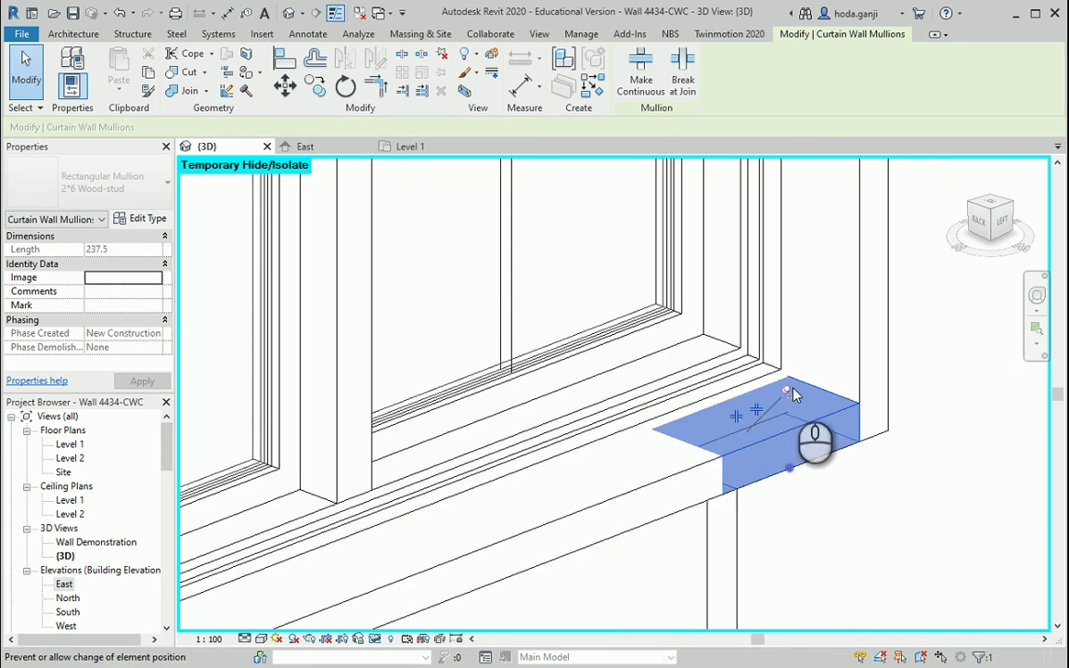
{"action": "scroll", "coordinate": [767, 431], "scroll_direction": "down", "scroll_amount": 2}
Step: Reset the temporary hide/isolate to bring back all wall layers and set the 3D view's visual style to Shaded
{"action": "middle_click_drag", "start_coordinate": [848, 430], "coordinate": [530, 435], "text": "shift"}
{"action": "scroll", "coordinate": [524, 432], "scroll_direction": "down", "scroll_amount": 3}
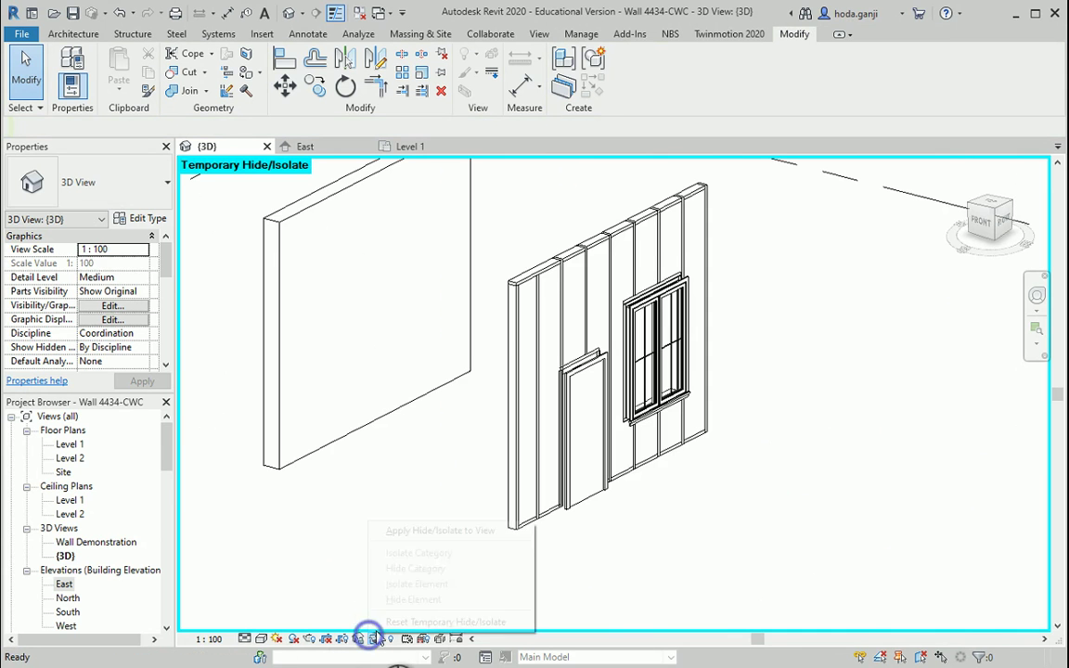
{"action": "left_click", "coordinate": [381, 622]}
{"action": "left_click", "coordinate": [261, 639]}
{"action": "left_click", "coordinate": [329, 587]}
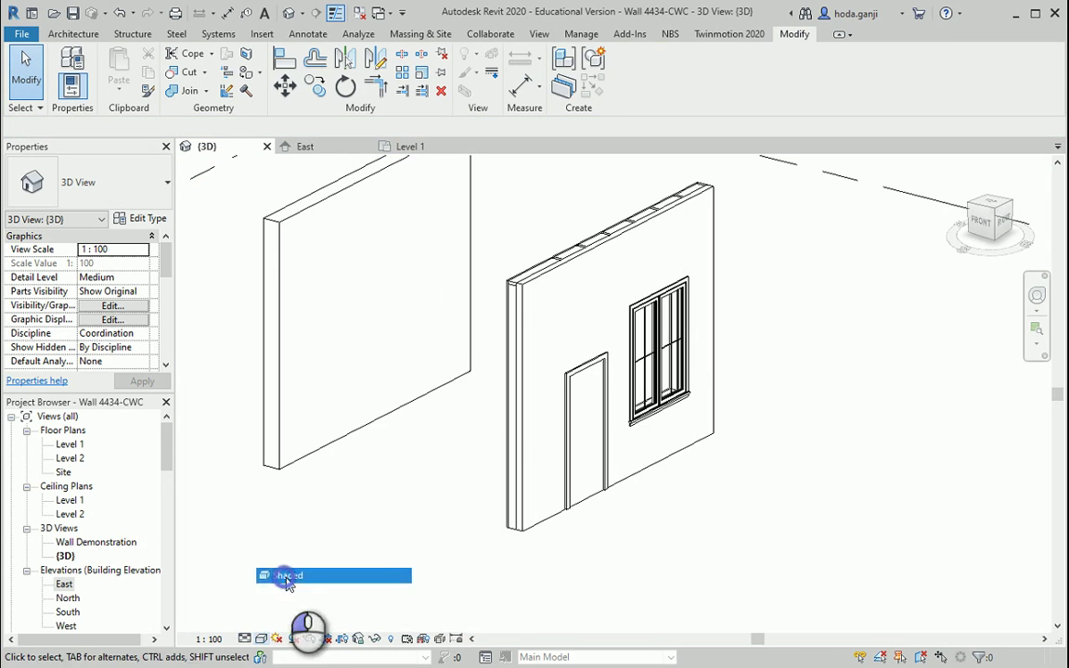